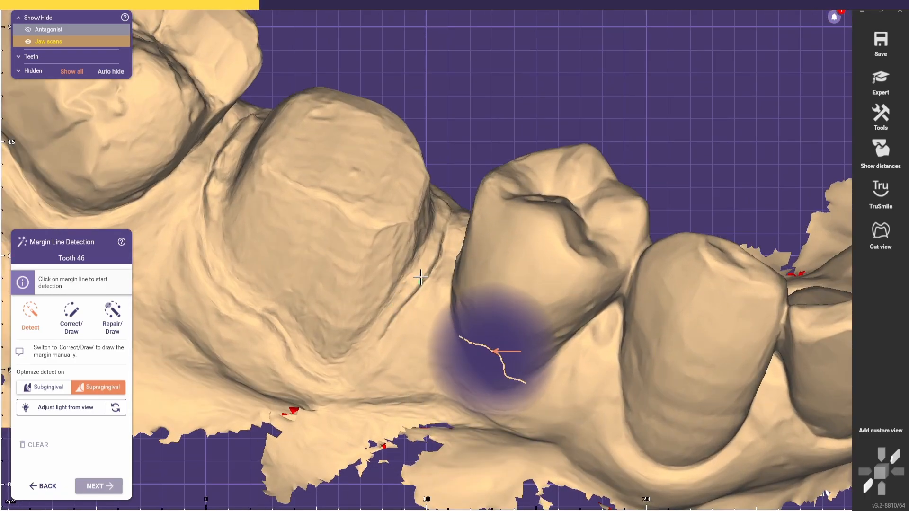
- Detect the margin line of tooth 46 from a point on the preparation edge and correct one of its points
click(420, 278)
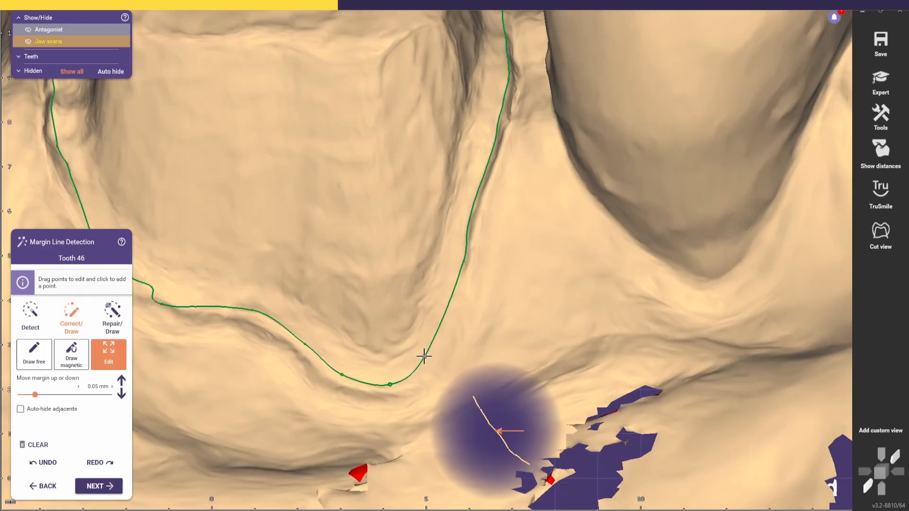
right_drag(487, 272, 511, 190)
scroll(464, 148, down, 3)
scroll(438, 194, up, 3)
scroll(232, 223, up, 2)
scroll(511, 190, down, 2)
scroll(511, 191, up, 2)
drag(509, 259, 500, 318)
- Check the detected margin line around the preparation of tooth 46 and accept it
right_drag(463, 135, 412, 177)
scroll(383, 132, down, 3)
scroll(286, 235, up, 3)
scroll(282, 169, down, 2)
scroll(415, 43, up, 3)
scroll(414, 42, up, 2)
scroll(370, 167, up, 1)
scroll(412, 178, down, 4)
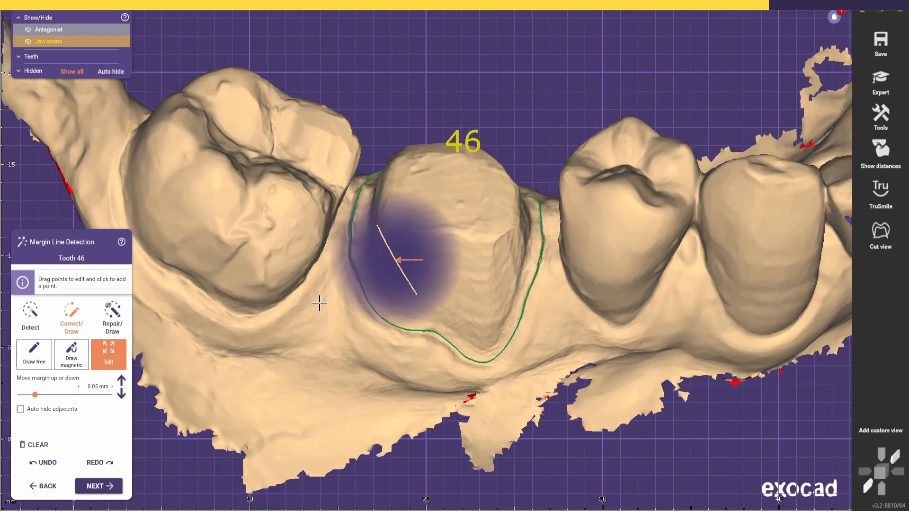
click(99, 486)
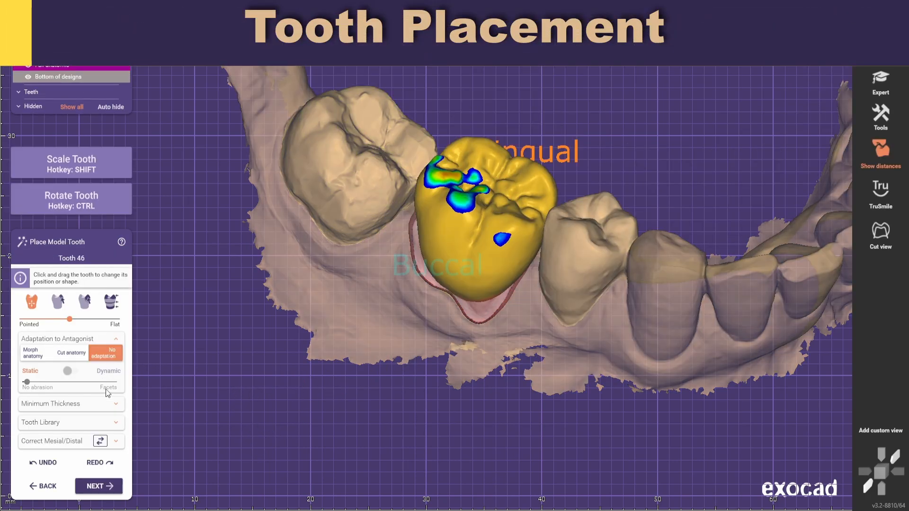
- Load the model tooth for tooth 46 from the "NEW GENERIC" tooth library
click(115, 422)
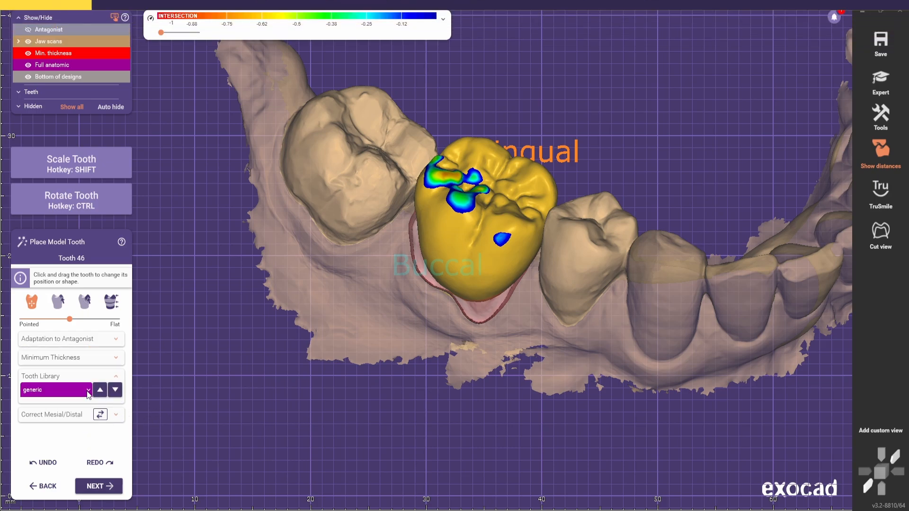
click(88, 390)
scroll(309, 338, down, 8)
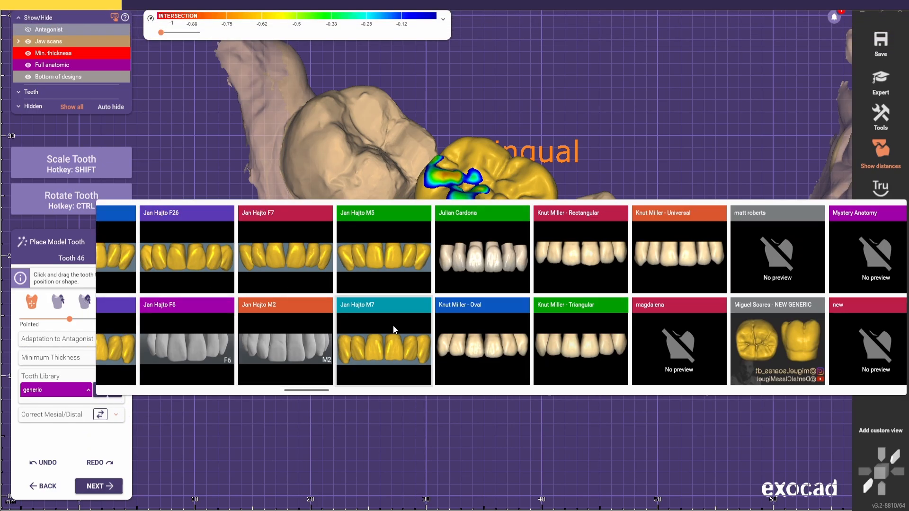
scroll(394, 328, down, 3)
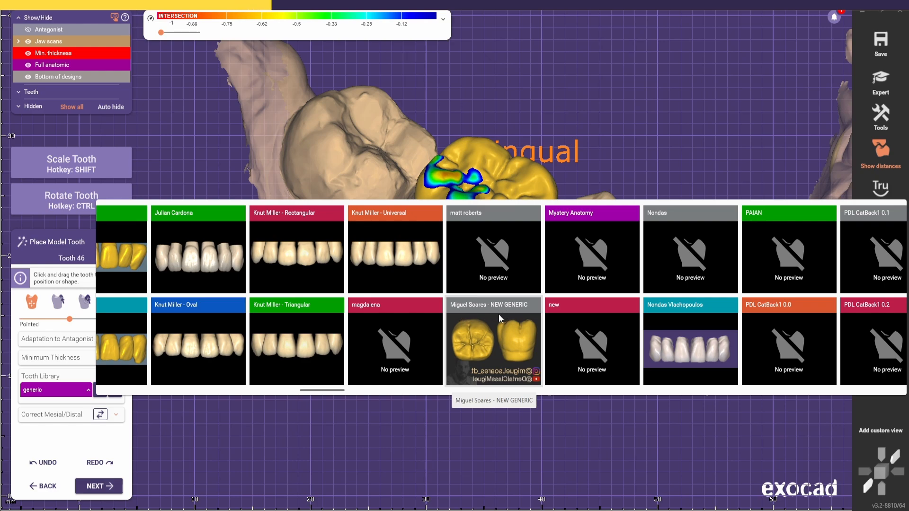
click(490, 342)
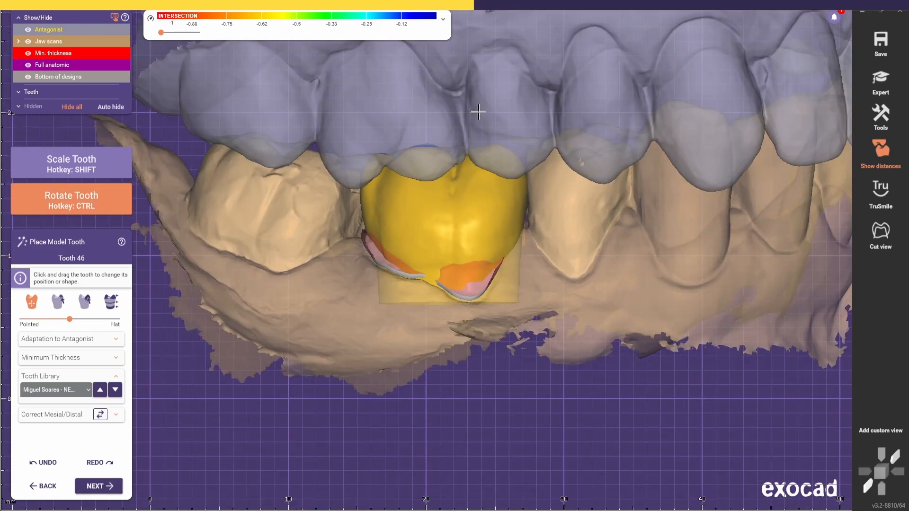
- Hide the antagonist scan to expose the placed crown and its occlusal surface
ctrl+middle_click(478, 112)
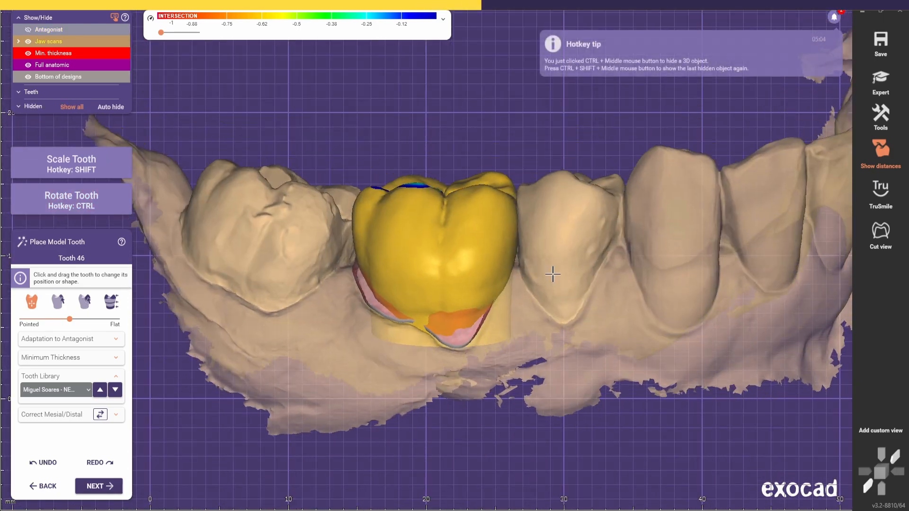
right_drag(437, 251, 490, 258)
right_drag(355, 229, 399, 170)
right_drag(492, 350, 527, 301)
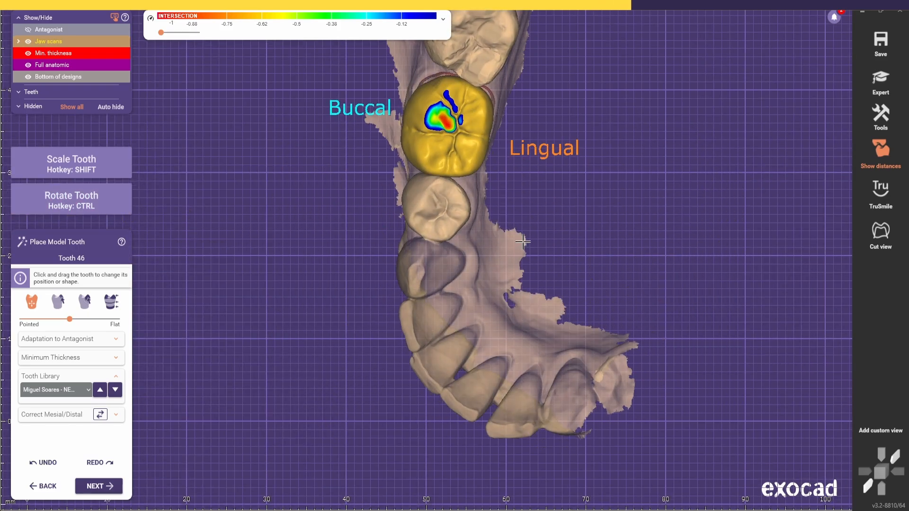
- Rotate the model tooth slightly in the occlusal view to align it with the neighbouring teeth
right_drag(523, 242, 526, 201)
scroll(603, 322, up, 4)
scroll(573, 229, down, 3)
right_drag(632, 302, 598, 249)
scroll(549, 199, up, 2)
ctrl+drag(505, 185, 503, 190)
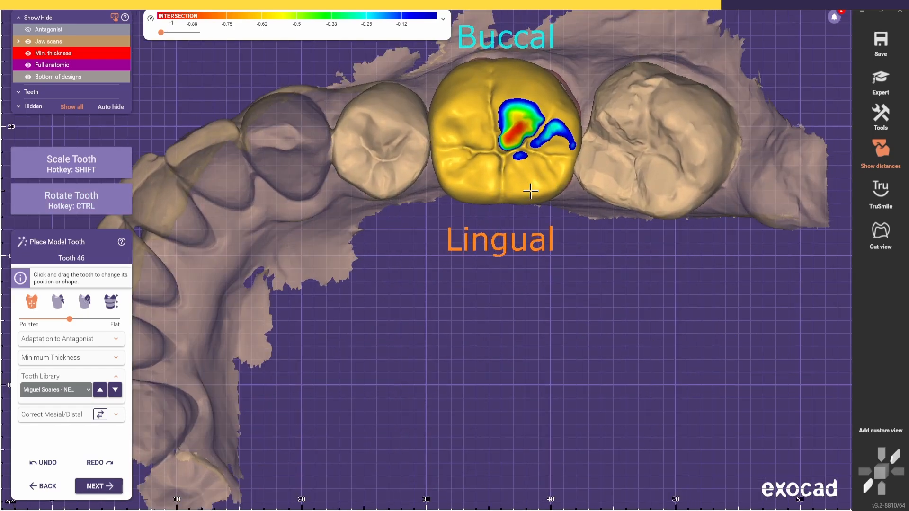
right_drag(633, 243, 630, 224)
right_drag(491, 70, 539, 234)
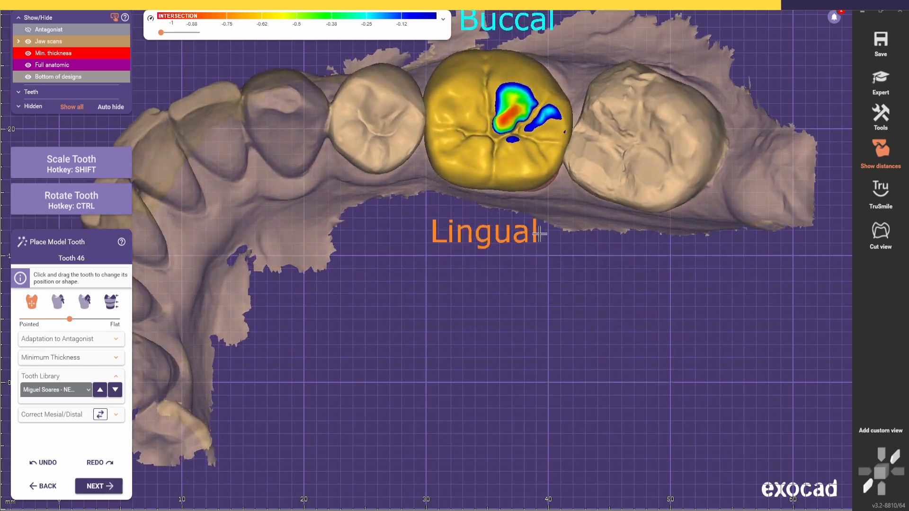
right_drag(445, 322, 227, 332)
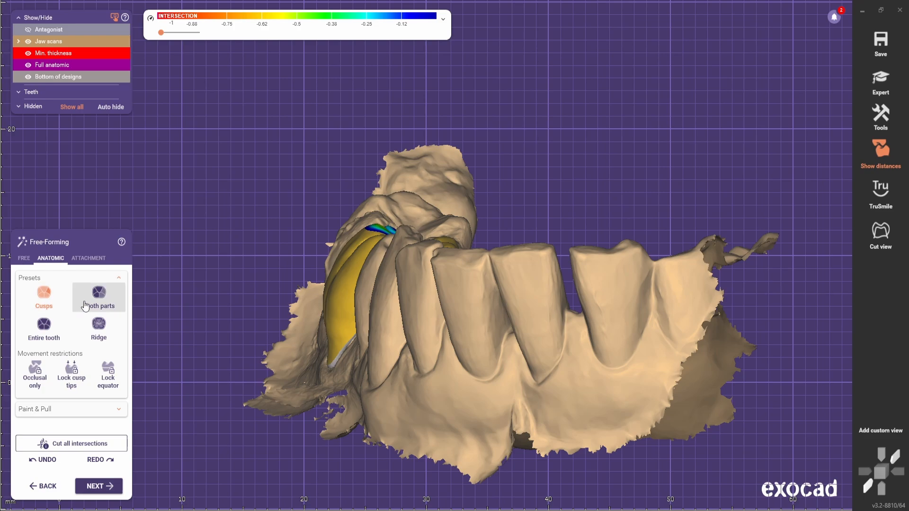
- Adjust the crown's shape against the neighbouring teeth with the anatomic Tooth parts preset
click(85, 305)
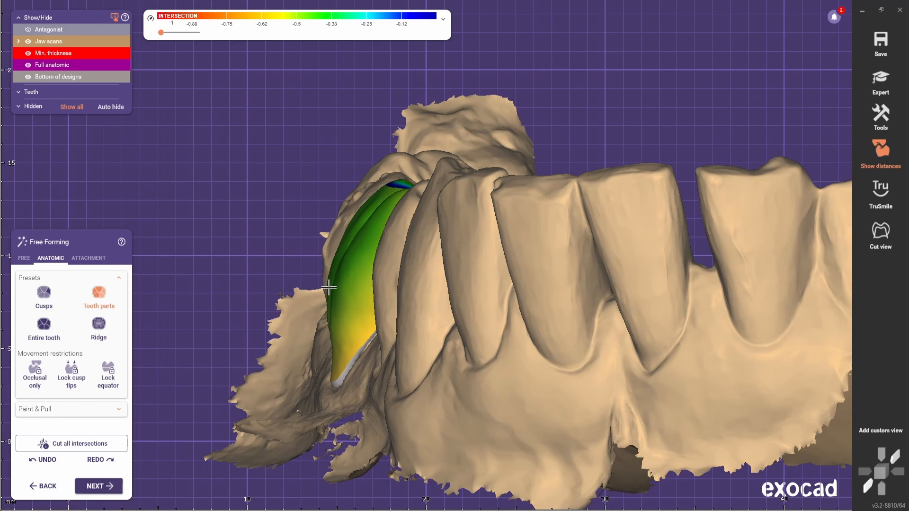
scroll(330, 285, down, 3)
right_drag(331, 286, 272, 318)
middle_drag(267, 255, 262, 276)
scroll(379, 95, up, 5)
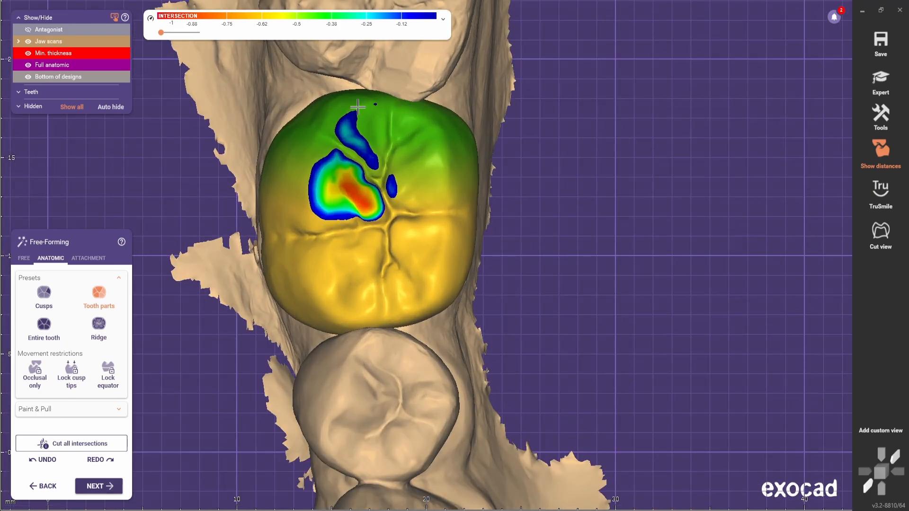
scroll(302, 121, down, 5)
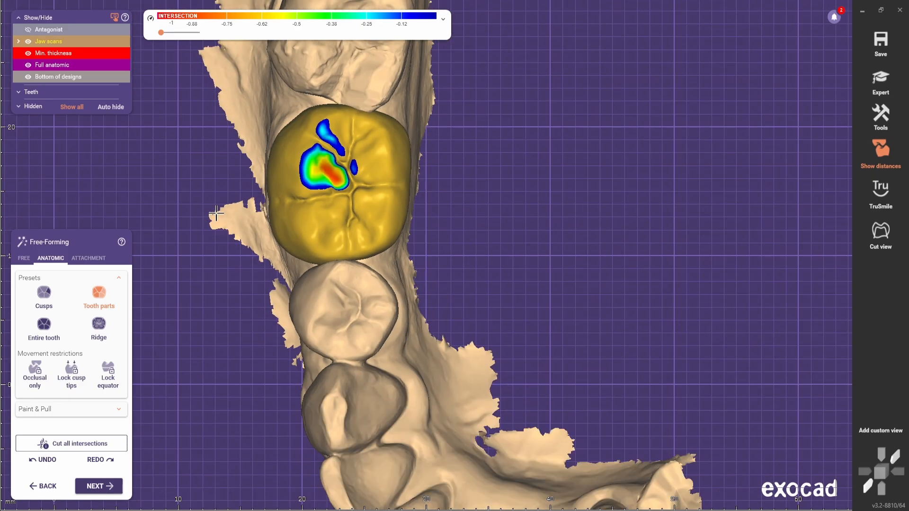
- Smooth the crown's lingual surface along the cervical margin with the Smooth/Flatten brush
right_drag(217, 211, 468, 317)
scroll(499, 300, up, 1)
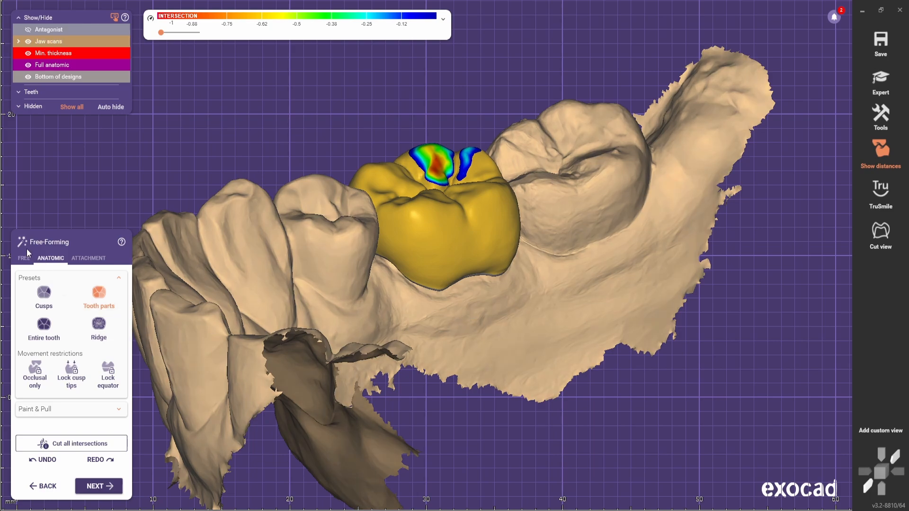
scroll(423, 285, up, 3)
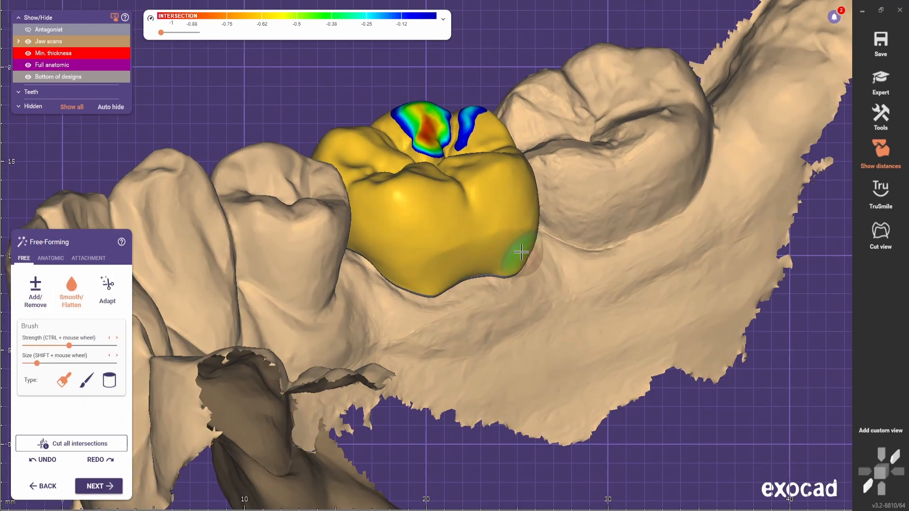
right_drag(521, 252, 377, 267)
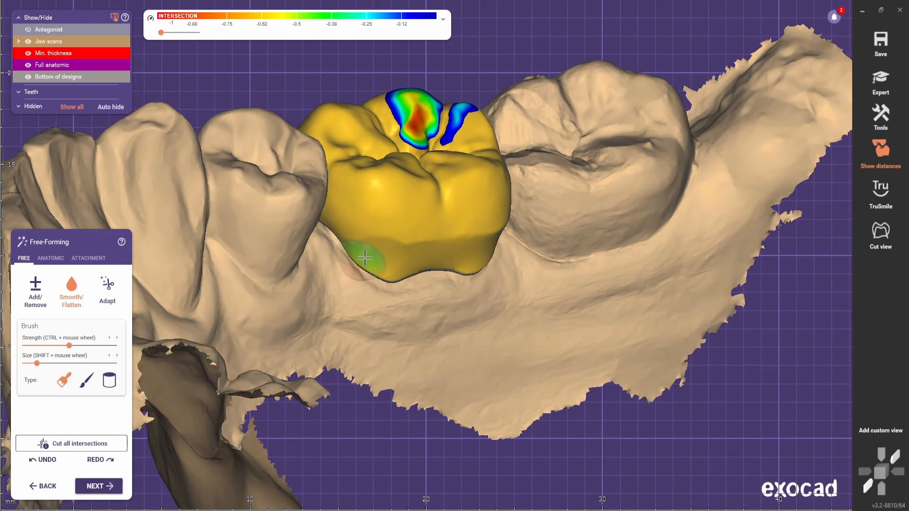
right_drag(391, 240, 471, 246)
scroll(396, 219, down, 3)
scroll(471, 246, up, 3)
scroll(266, 250, down, 3)
right_drag(266, 249, 261, 270)
- Adjust the lingual ridge area of the crown with the anatomic Ridge preset
click(51, 259)
click(99, 328)
scroll(338, 204, up, 3)
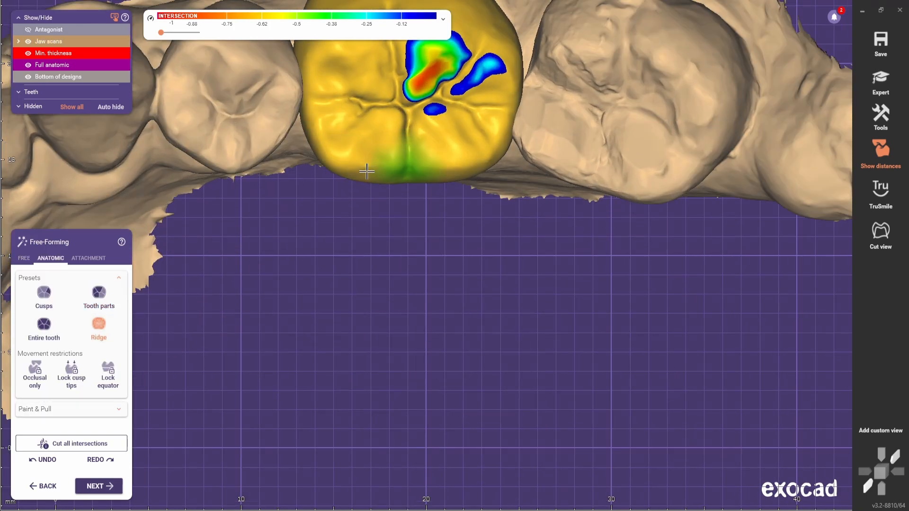
scroll(329, 187, down, 1)
scroll(329, 173, up, 1)
- Adjust the crown's lingual cusps with the anatomic Cusps preset
click(24, 258)
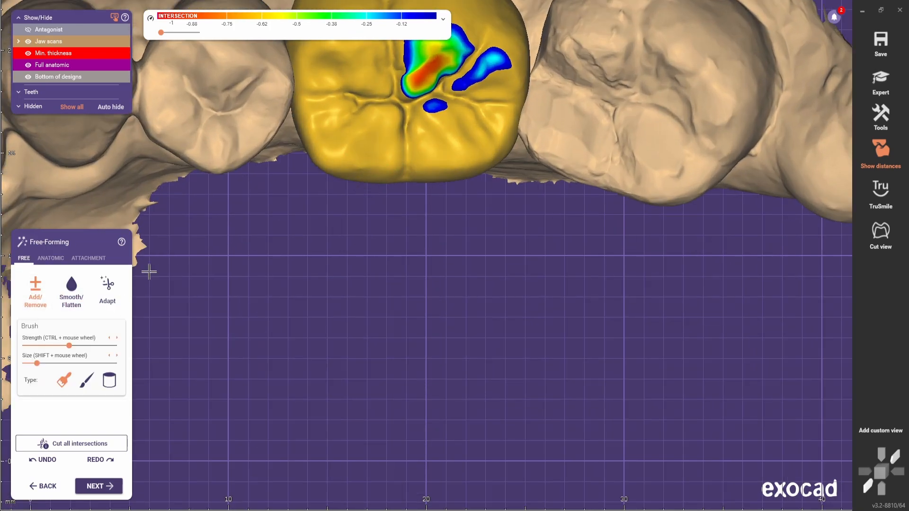
scroll(394, 252, down, 1)
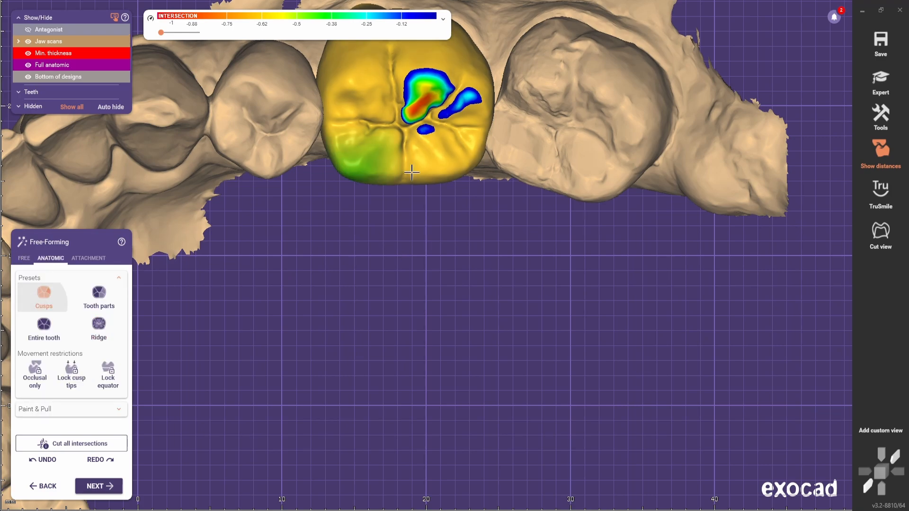
scroll(412, 173, up, 3)
scroll(411, 198, down, 4)
right_drag(410, 199, 406, 233)
scroll(469, 161, up, 3)
right_drag(471, 154, 471, 183)
scroll(471, 182, up, 1)
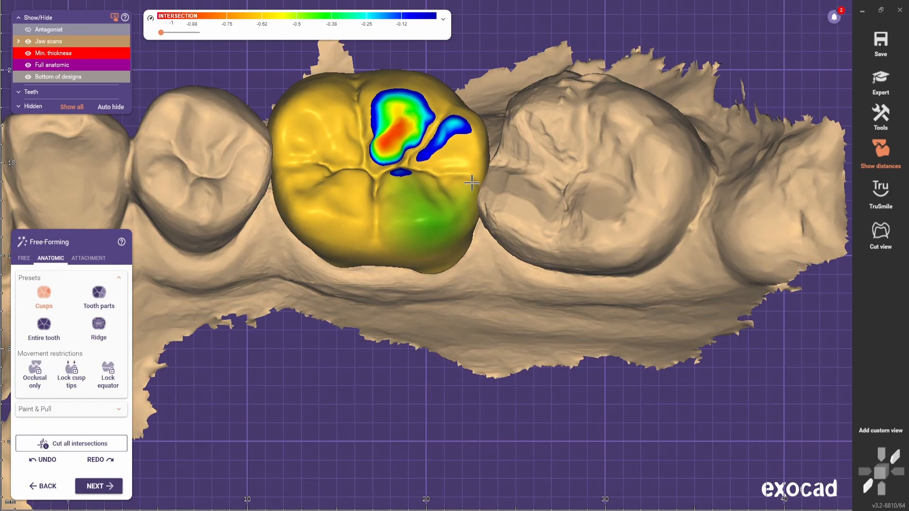
- Make the jaw scan transparent and adjust the crown's distal marginal ridge with the Ridge preset
shift+middle_click(523, 162)
click(99, 325)
scroll(486, 139, up, 2)
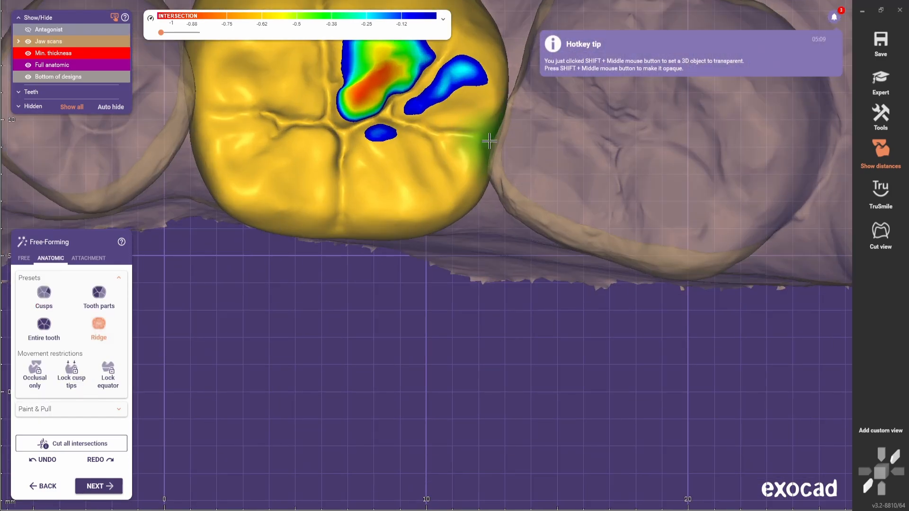
scroll(492, 136, down, 2)
right_drag(502, 89, 501, 121)
scroll(500, 122, up, 3)
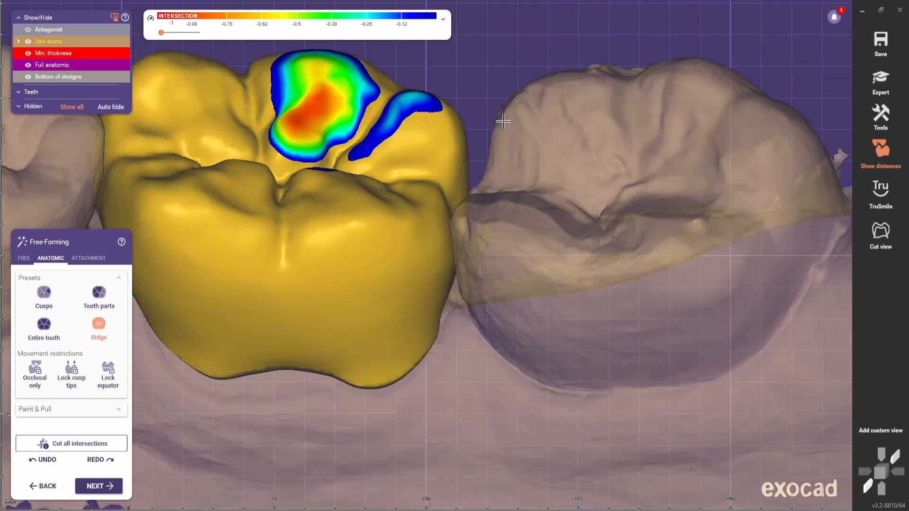
scroll(454, 251, up, 1)
scroll(465, 331, down, 1)
right_drag(445, 283, 541, 330)
scroll(465, 331, down, 1)
- Toggle the jaw scan between opaque and transparent to examine the distal contact with the neighbouring molar
shift+middle_click(542, 331)
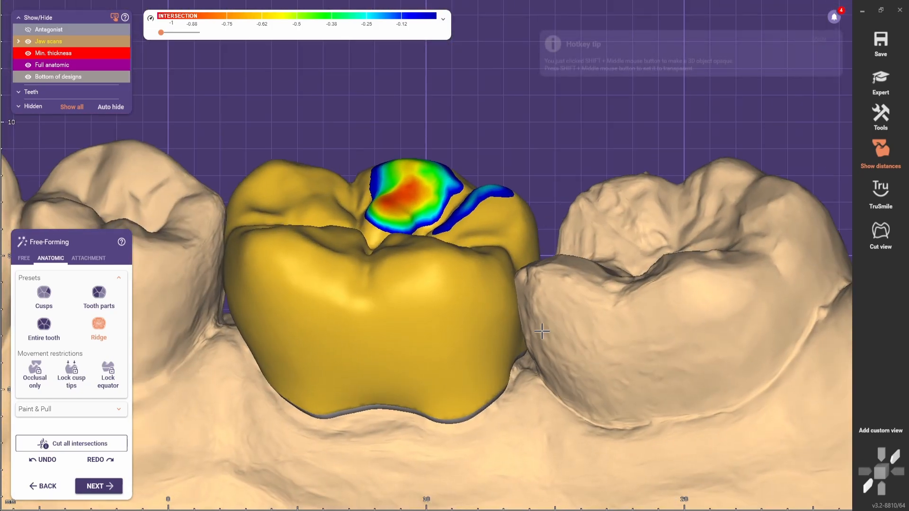
shift+middle_click(639, 316)
right_drag(638, 316, 479, 321)
scroll(448, 314, up, 3)
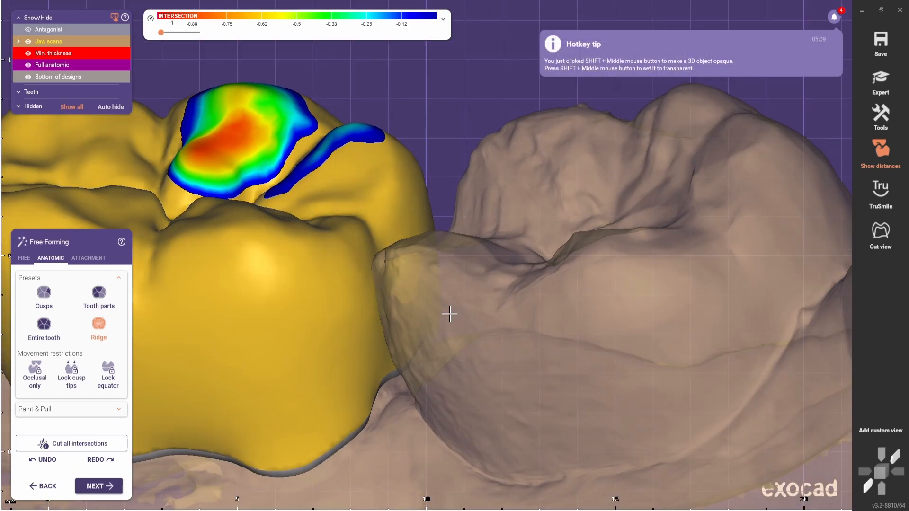
right_drag(408, 285, 480, 320)
scroll(419, 276, down, 2)
scroll(462, 294, down, 4)
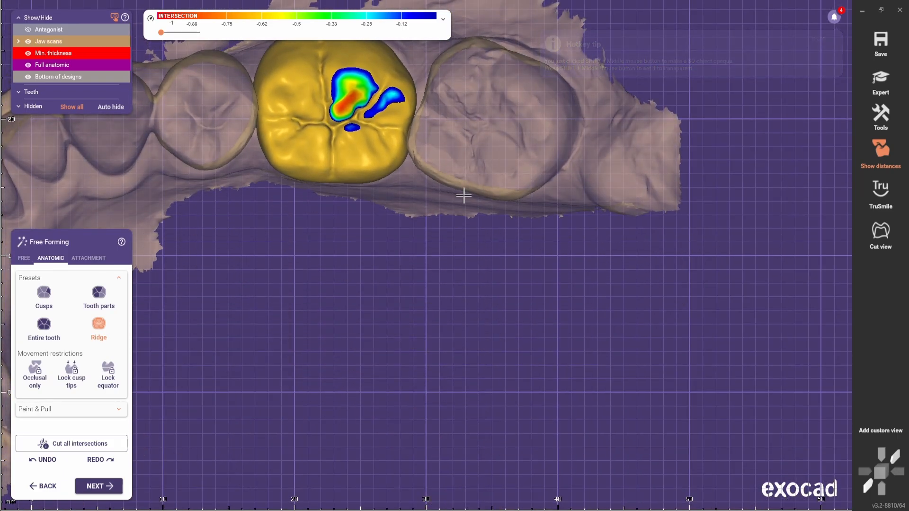
shift+middle_click(463, 196)
- Smooth the crown's distal area with the Smooth/Flatten brush at its smallest size and hide the jaw scan
scroll(448, 219, up, 2)
right_drag(464, 195, 412, 259)
click(24, 259)
click(36, 290)
scroll(416, 219, up, 2)
click(71, 290)
scroll(415, 211, down, 3)
scroll(413, 259, up, 1)
shift+middle_click(490, 155)
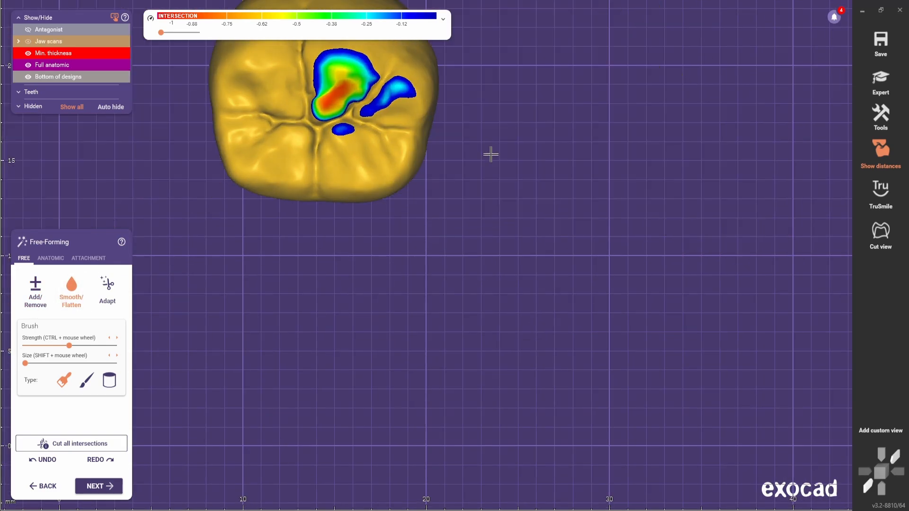
- Enlarge the brush and adjust the crown's proximal surfaces with Add/Remove against the transparent jaw scan
shift+middle_click(414, 188)
scroll(430, 191, down, 3)
right_drag(450, 235, 426, 166)
scroll(296, 217, up, 5)
shift+scroll(225, 175, up, 3)
shift+middle_click(225, 174)
mouse_move(296, 218)
right_down()
mouse_move(225, 174)
mouse_move(402, 286)
right_up()
scroll(218, 180, down, 2)
scroll(462, 314, down, 2)
right_drag(463, 314, 458, 312)
scroll(406, 314, down, 3)
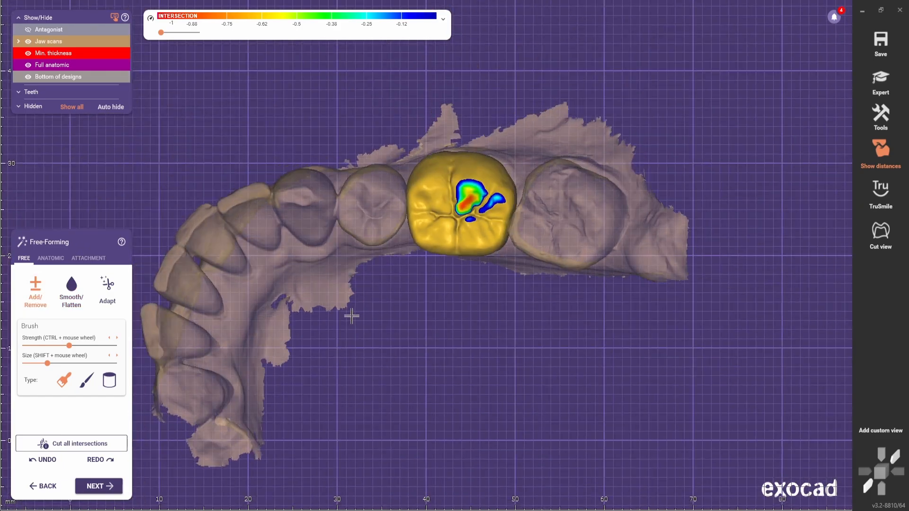
- Make the jaw scan opaque and adjust the crown's buccal groove and distobuccal ridge with the Ridge preset
shift+middle_click(365, 199)
scroll(379, 194, up, 3)
click(51, 259)
click(99, 328)
scroll(557, 194, up, 3)
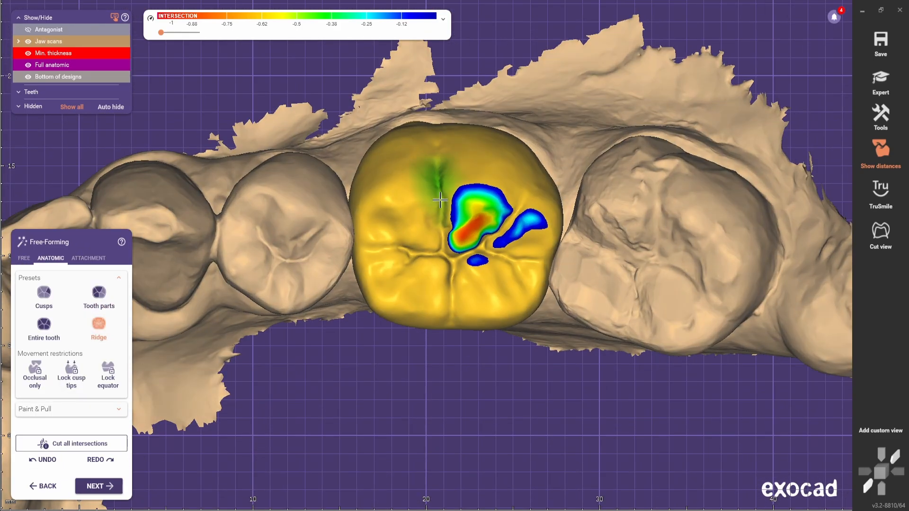
right_drag(543, 155, 537, 162)
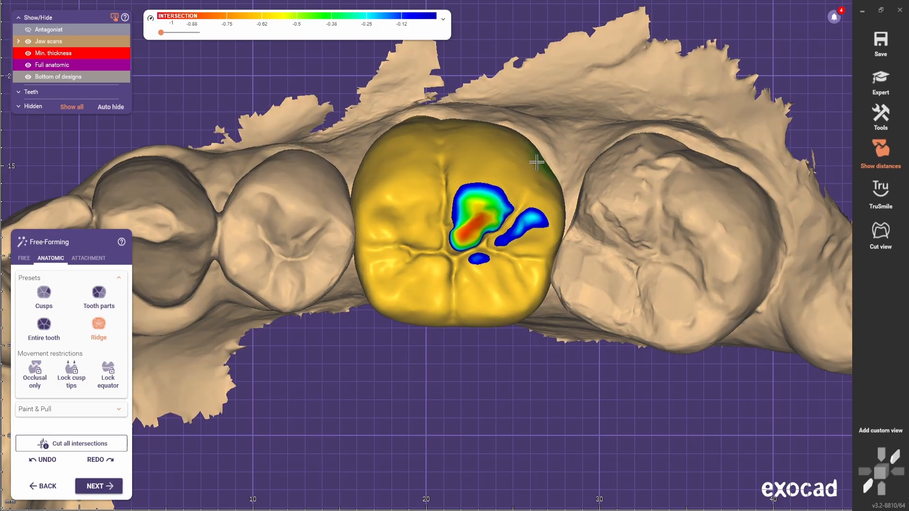
scroll(369, 158, down, 1)
right_drag(447, 162, 357, 162)
- Smooth the crown's buccal surface with an enlarged Smooth/Flatten brush
click(24, 258)
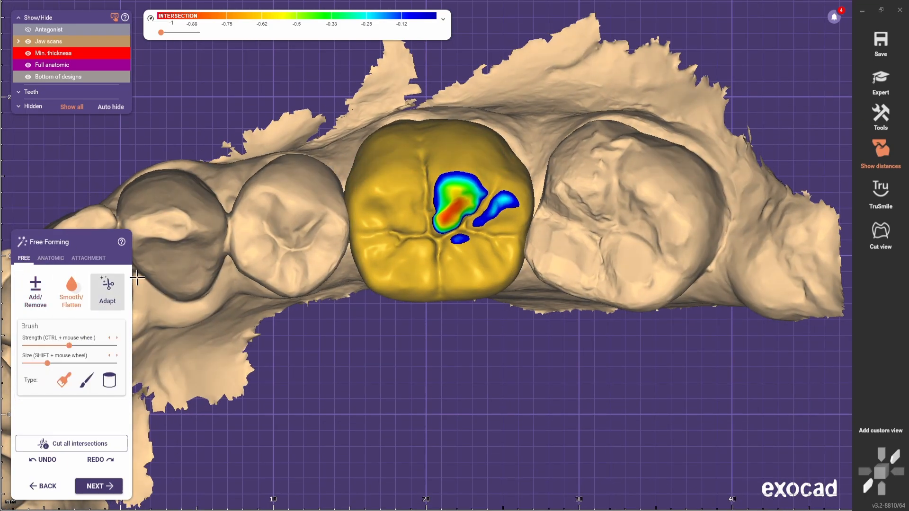
shift+scroll(379, 137, up, 3)
mouse_move(397, 114)
right_down()
mouse_move(379, 138)
mouse_move(476, 137)
mouse_move(280, 196)
mouse_move(320, 292)
mouse_move(251, 265)
mouse_move(265, 303)
mouse_move(292, 311)
right_up()
scroll(477, 138, down, 5)
scroll(320, 292, up, 3)
scroll(265, 302, up, 3)
scroll(292, 311, up, 2)
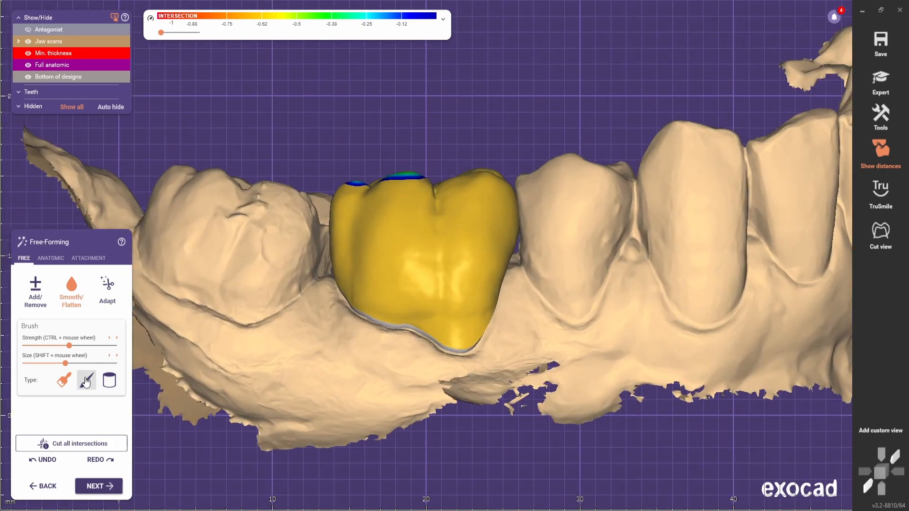
- Remove a thin strip of material above the buccal margin using Add/Remove with the fine brush type at its smallest size
click(86, 380)
scroll(417, 320, up, 3)
right_drag(412, 305, 410, 316)
click(36, 292)
shift+drag(442, 321, 475, 319)
scroll(475, 318, down, 3)
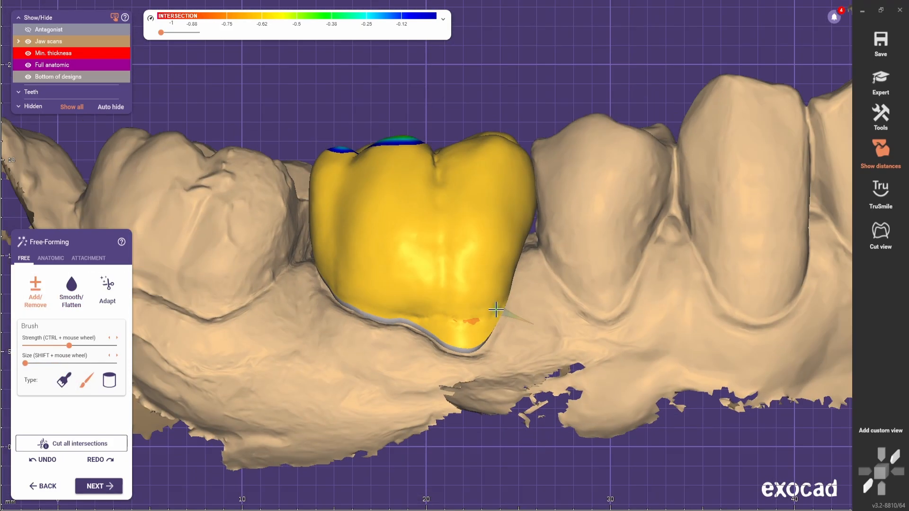
mouse_move(474, 318)
right_down()
mouse_move(341, 364)
mouse_move(449, 319)
right_up()
scroll(455, 316, up, 3)
scroll(402, 274, down, 2)
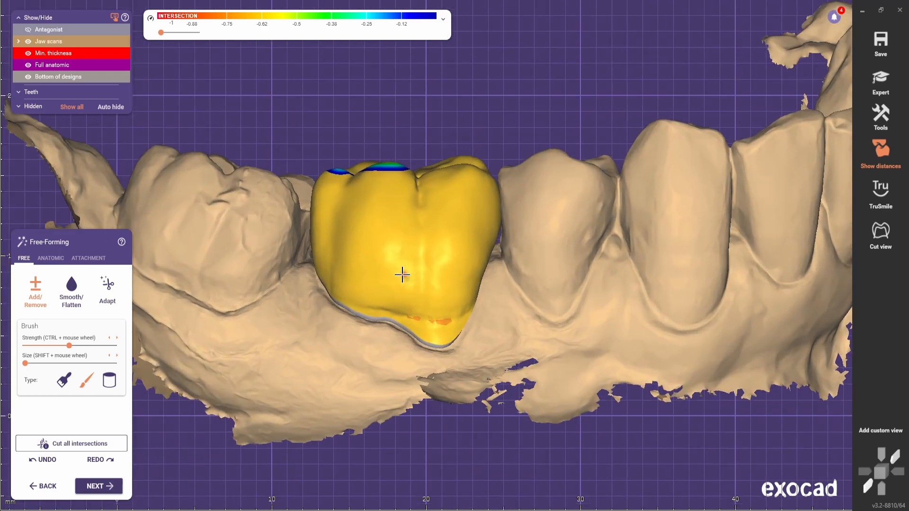
- Refine the crown's lower buccal surface above the margin, alternating between Smooth/Flatten and Add/Remove with an enlarged brush
click(71, 290)
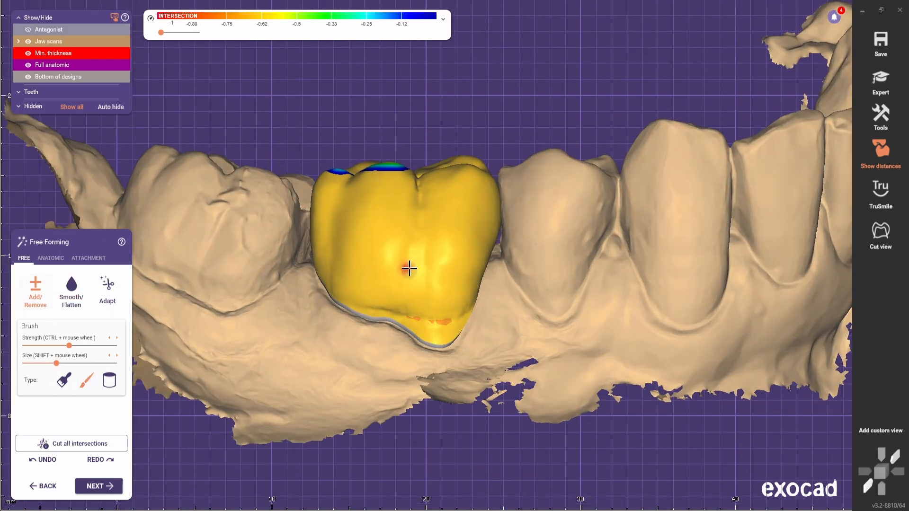
scroll(411, 295, down, 3)
right_drag(411, 296, 347, 347)
scroll(348, 314, up, 3)
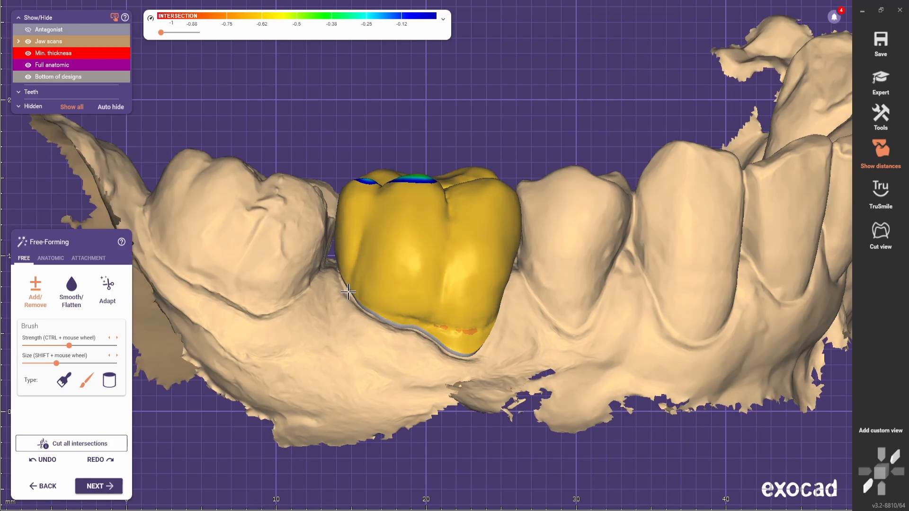
click(36, 292)
click(77, 295)
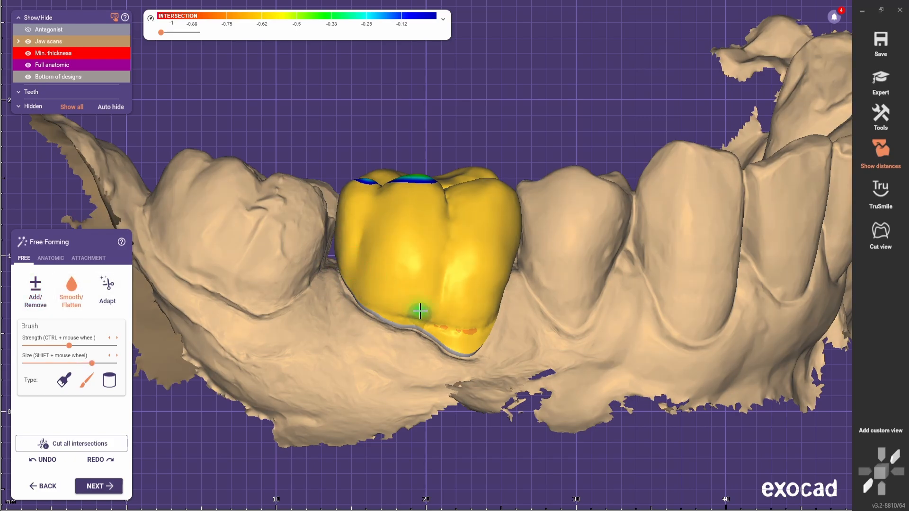
- Examine the crown's occlusal surface and its buccal contour in relation to the neighbouring teeth
scroll(369, 293, down, 5)
right_drag(332, 292, 484, 104)
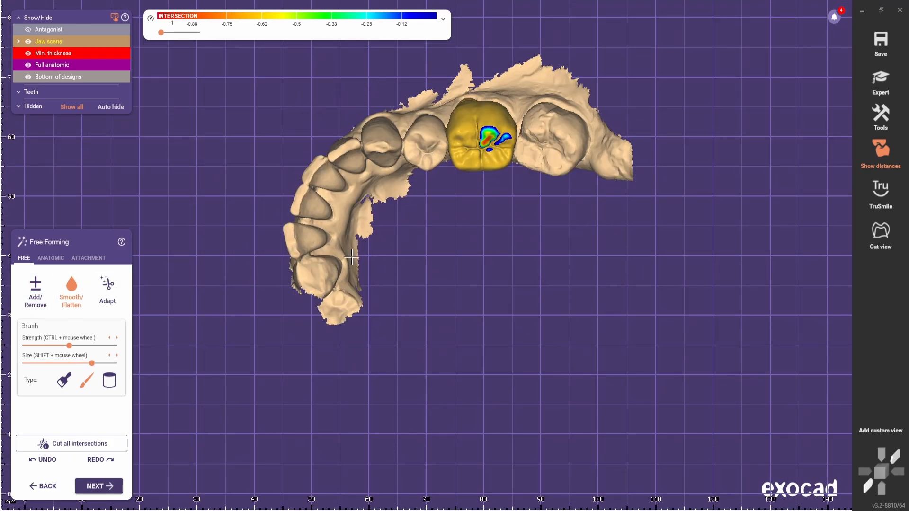
scroll(484, 104, up, 5)
middle_drag(484, 104, 403, 194)
mouse_move(403, 194)
right_down()
mouse_move(401, 164)
mouse_move(282, 175)
mouse_move(304, 219)
mouse_move(296, 232)
right_up()
scroll(400, 164, up, 3)
scroll(282, 175, down, 4)
scroll(284, 237, up, 2)
- Reshape the crown's buccal surface using Add/Remove with the cylinder brush type at reduced strength and size
click(39, 292)
mouse_move(197, 284)
right_down()
mouse_move(166, 270)
mouse_move(300, 398)
mouse_move(251, 287)
mouse_move(308, 292)
mouse_move(319, 280)
right_up()
scroll(184, 245, down, 4)
scroll(308, 292, up, 4)
drag(104, 361, 70, 363)
click(109, 380)
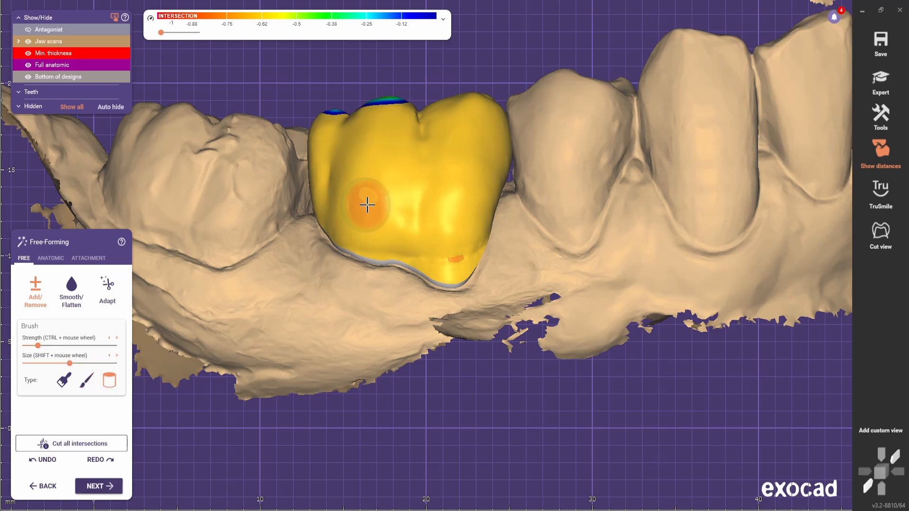
scroll(432, 203, down, 3)
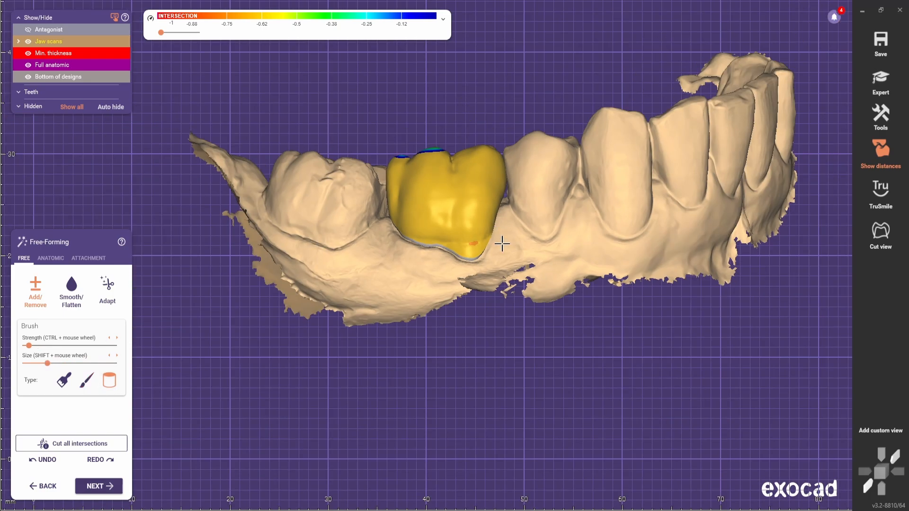
right_drag(501, 243, 526, 203)
scroll(525, 204, up, 3)
drag(433, 204, 437, 193)
- Smooth the reshaped buccal surface using Smooth/Flatten with an enlarged cylinder brush
click(71, 292)
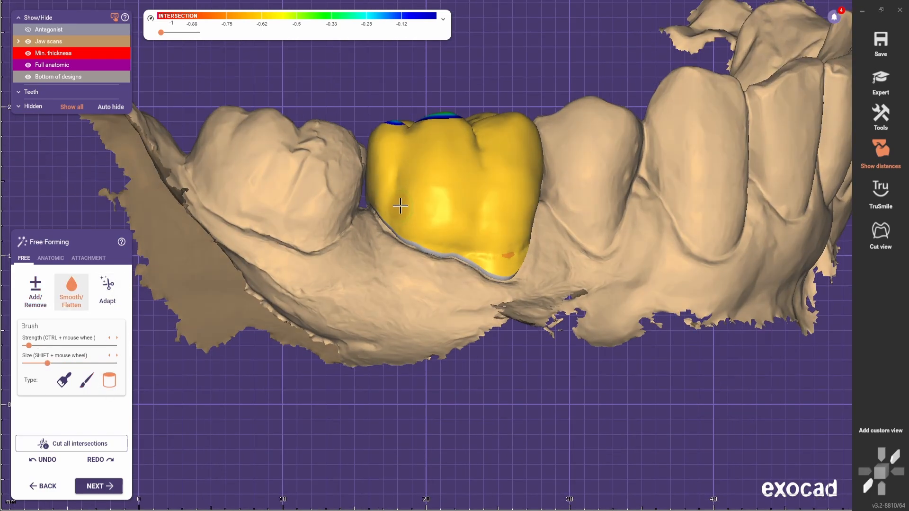
scroll(519, 248, down, 3)
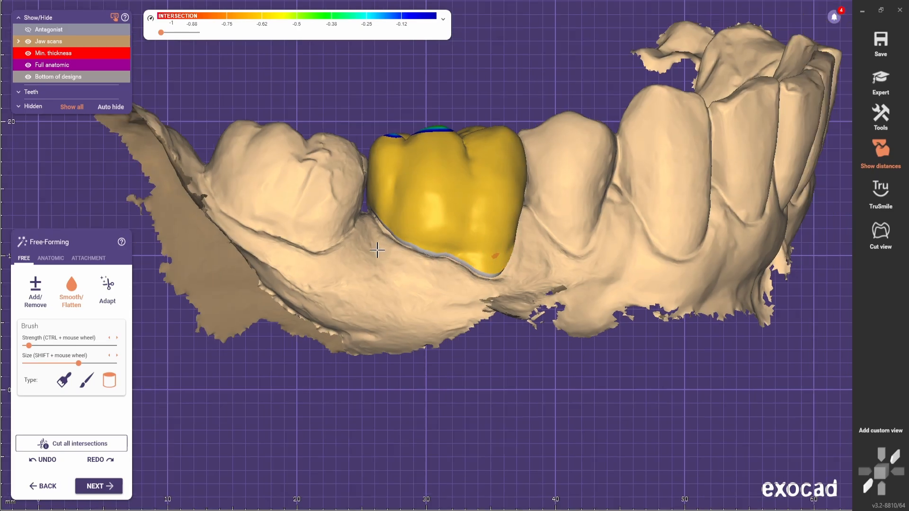
right_drag(519, 248, 234, 166)
scroll(297, 221, up, 2)
scroll(293, 194, up, 2)
right_drag(297, 221, 364, 288)
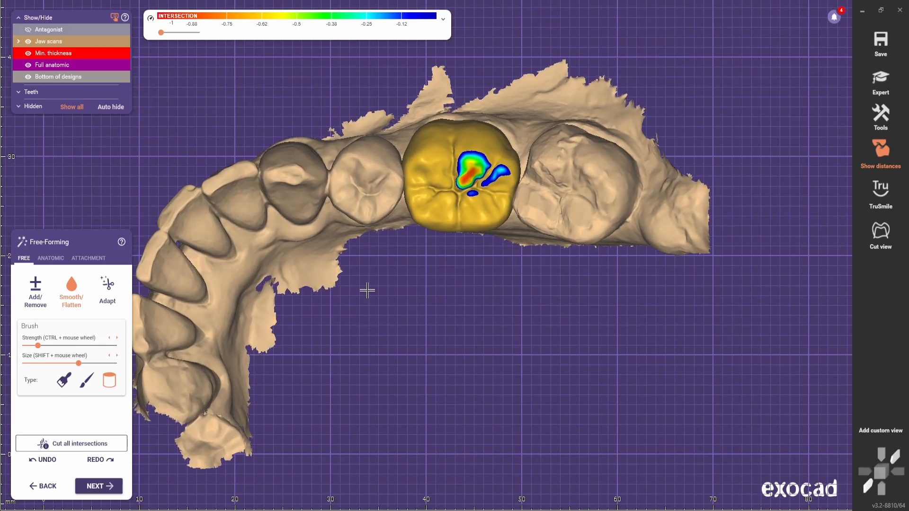
- Adjust the crown's distal occlusal area using Add/Remove against the transparent jaw scan
scroll(471, 301, up, 2)
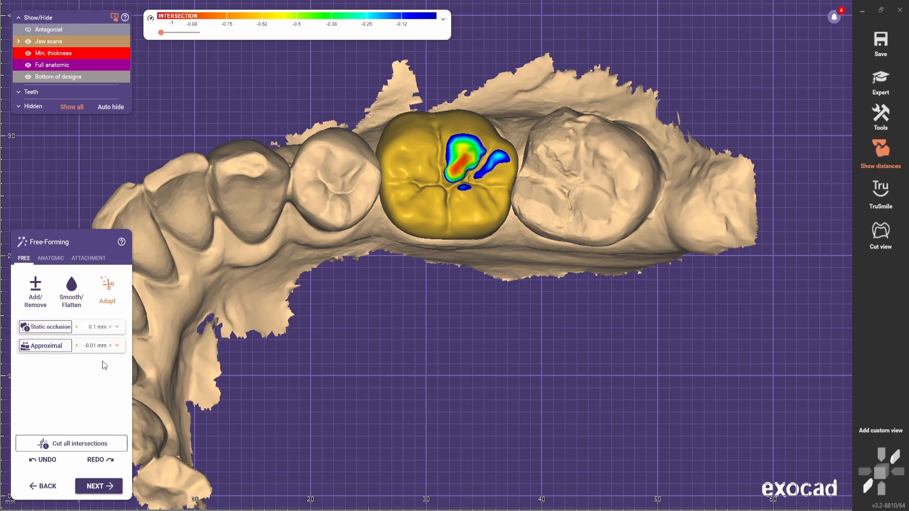
scroll(308, 259, up, 4)
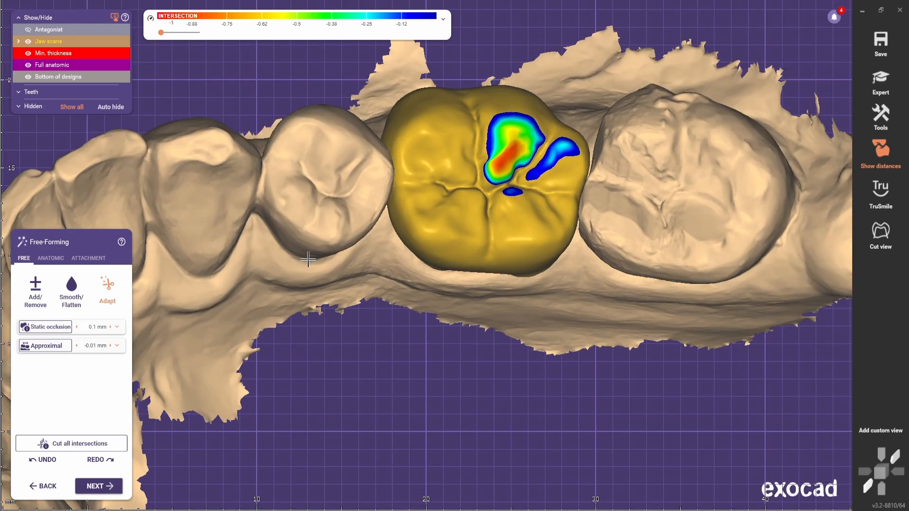
right_drag(308, 258, 310, 280)
click(36, 292)
scroll(446, 188, up, 1)
scroll(446, 189, down, 1)
right_drag(582, 163, 584, 186)
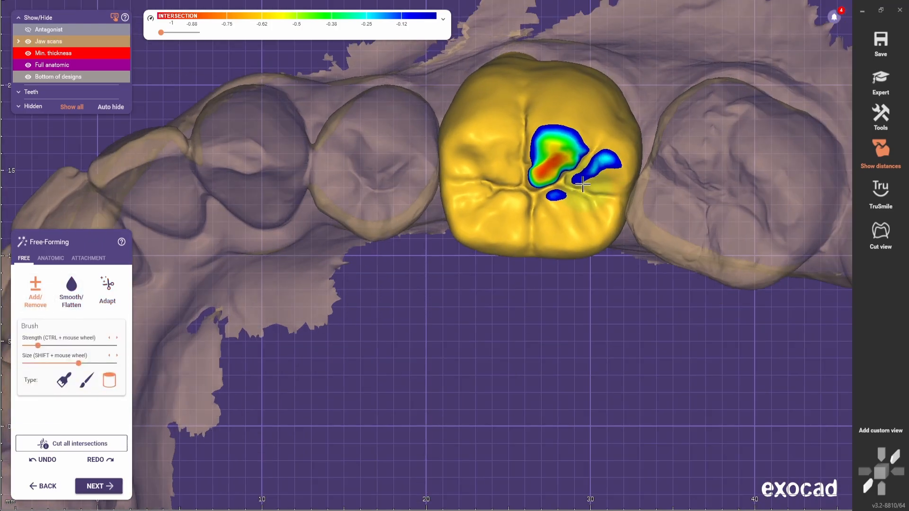
- Smooth the crown's occlusal cusps with the Smooth/Flatten brush
click(71, 292)
scroll(631, 140, up, 1)
scroll(628, 136, down, 3)
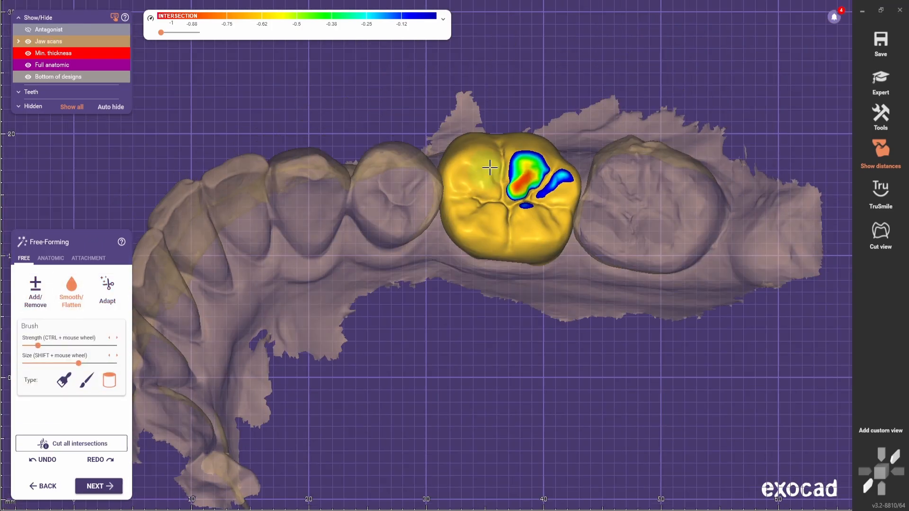
scroll(586, 156, up, 3)
scroll(599, 157, down, 3)
- Show the antagonist and open the Articulator tool in Expert mode
right_drag(600, 159, 400, 371)
scroll(185, 360, down, 2)
right_drag(246, 414, 425, 387)
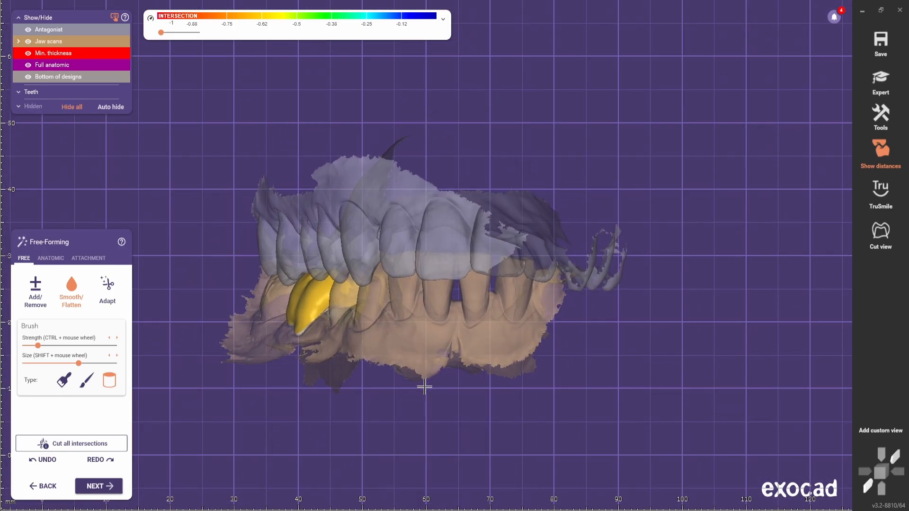
click(878, 85)
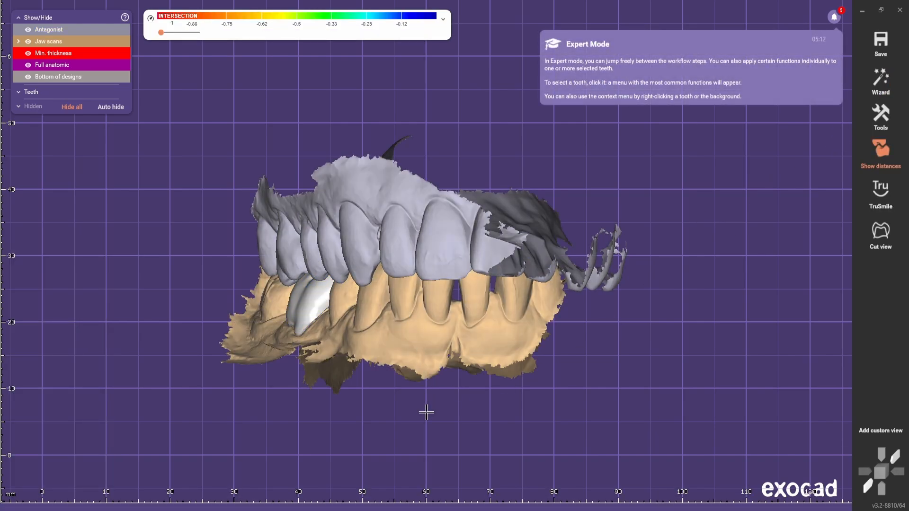
right_drag(426, 412, 442, 385)
click(879, 118)
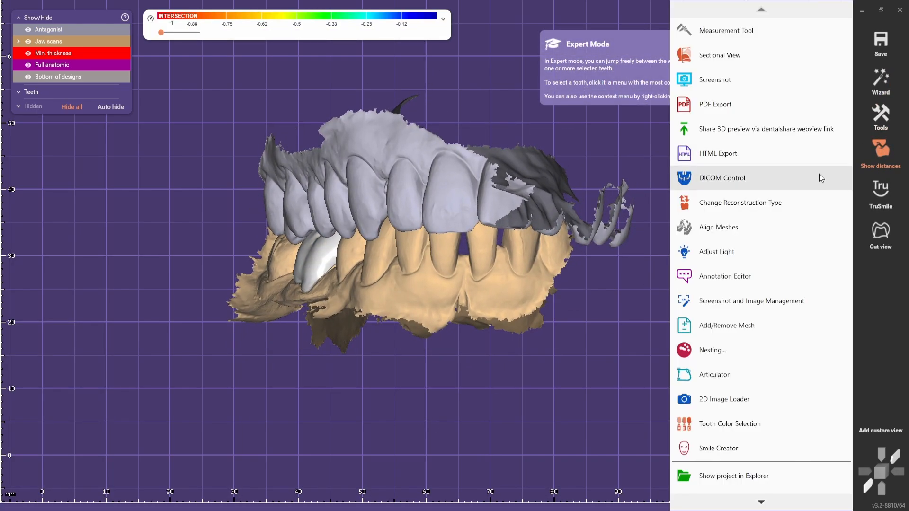
click(715, 374)
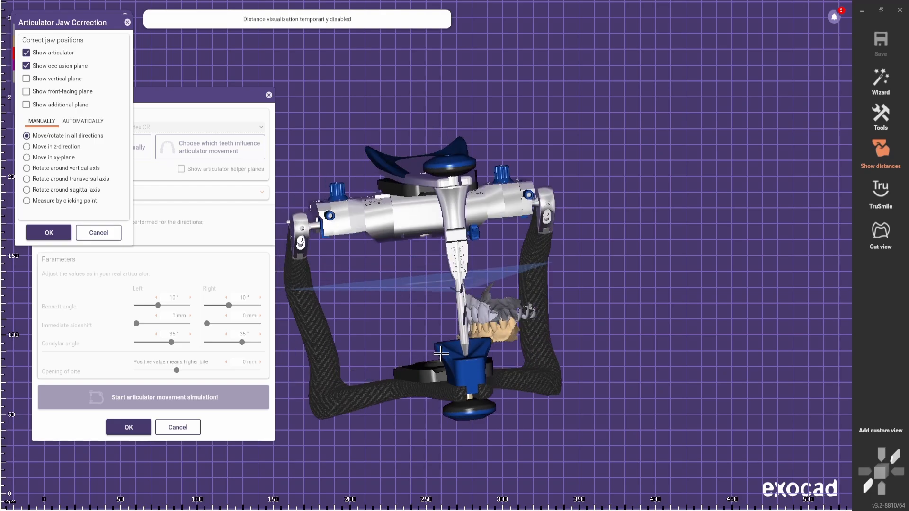
- Check the jaw scans' position in the virtual articulator from the front and side, and accept the jaw correction
scroll(408, 299, up, 2)
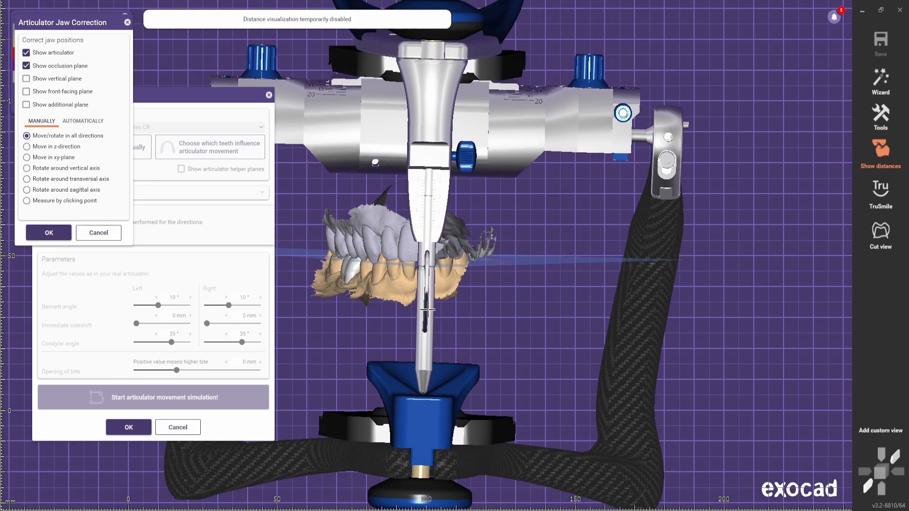
right_drag(336, 242, 463, 305)
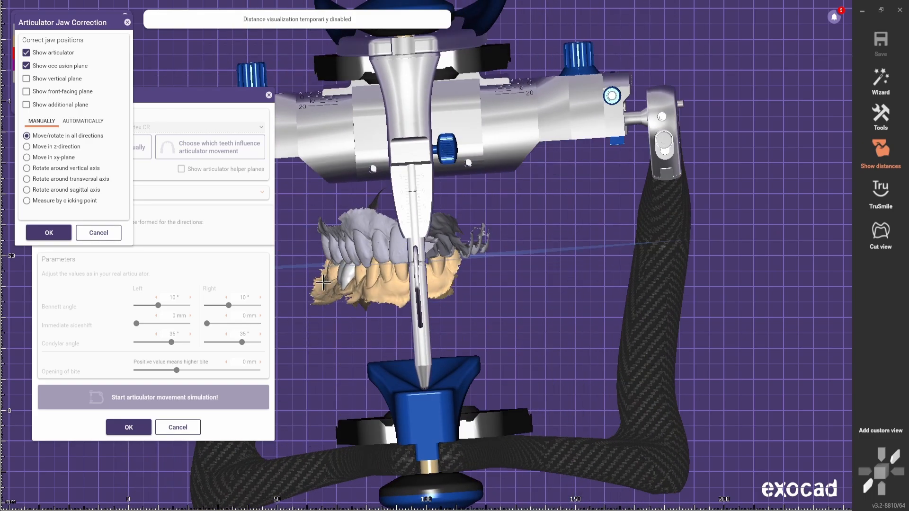
right_drag(401, 316, 418, 321)
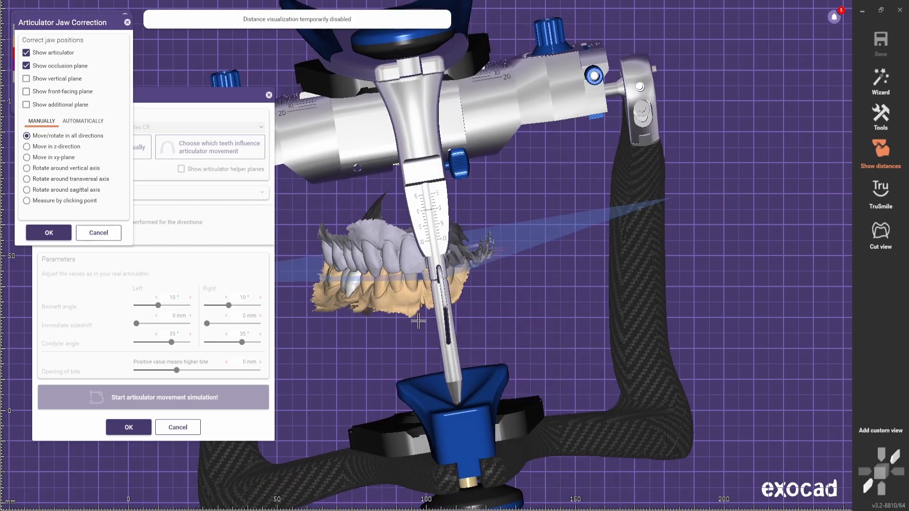
right_drag(471, 256, 505, 289)
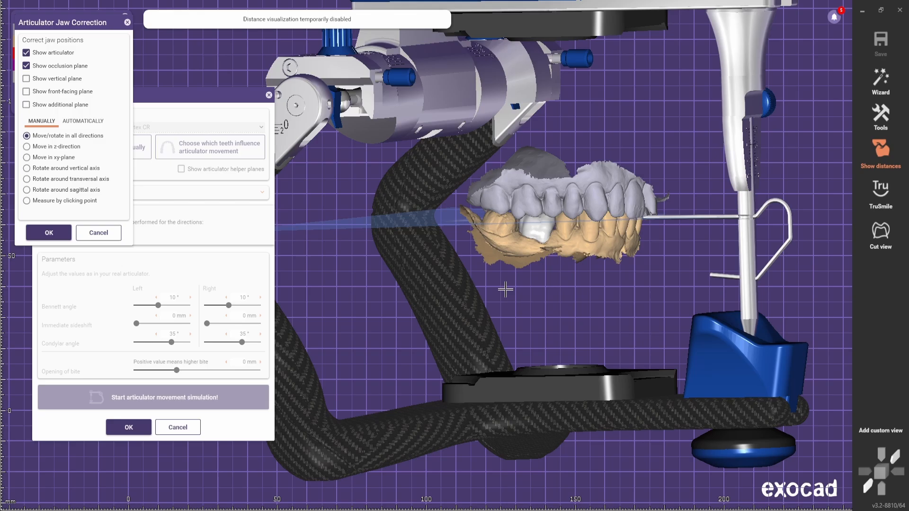
click(51, 233)
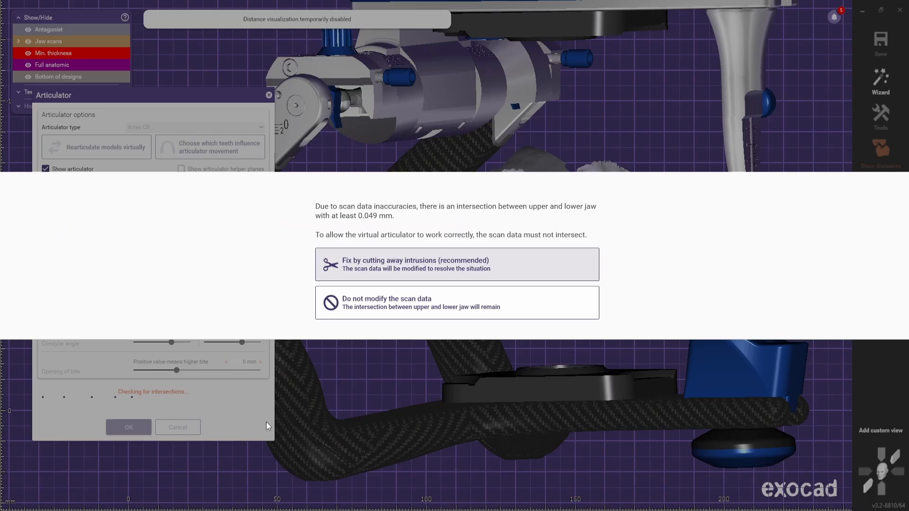
- Run the articulator movement simulation with scan intersections fixed by cutting away intrusions, and accept it
click(389, 267)
click(211, 455)
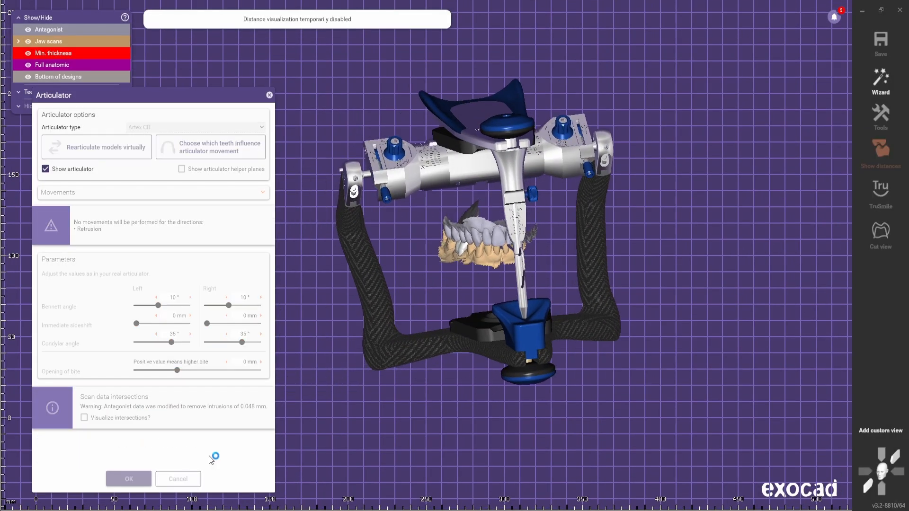
click(131, 478)
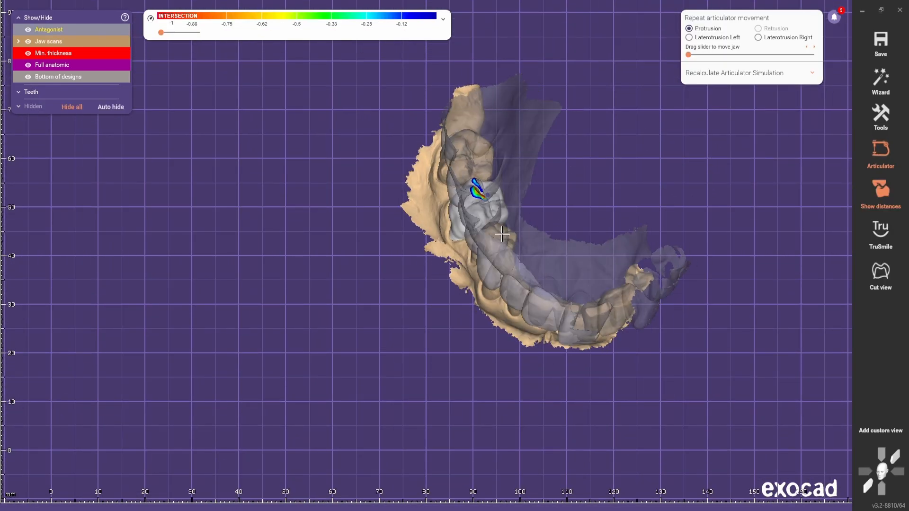
- Hide the antagonist and, back in Wizard mode, adapt the crown to the static occlusion at 0.1 mm
ctrl+scroll(503, 233, down, 3)
scroll(537, 204, up, 4)
right_drag(538, 204, 520, 222)
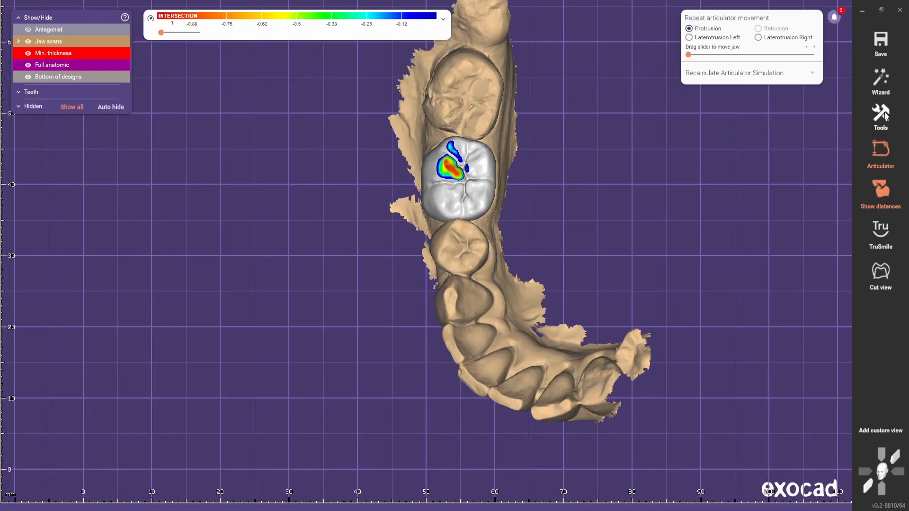
click(875, 86)
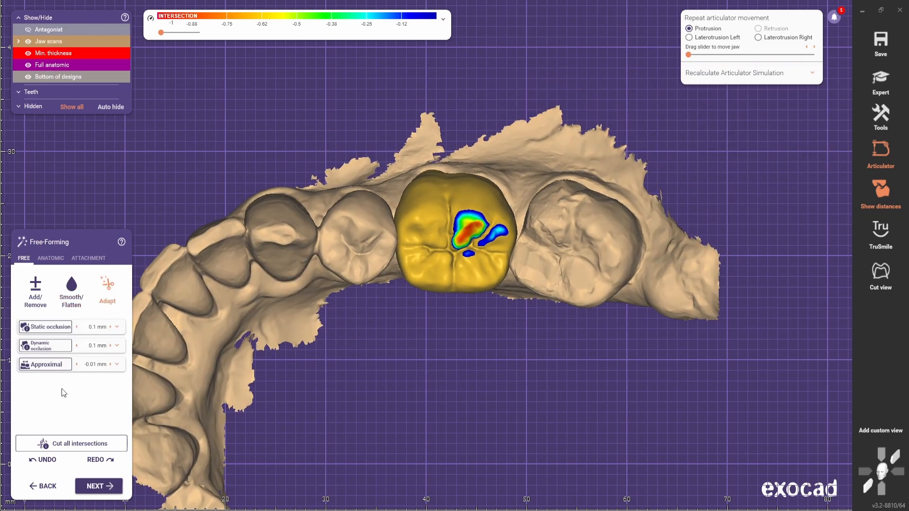
click(44, 327)
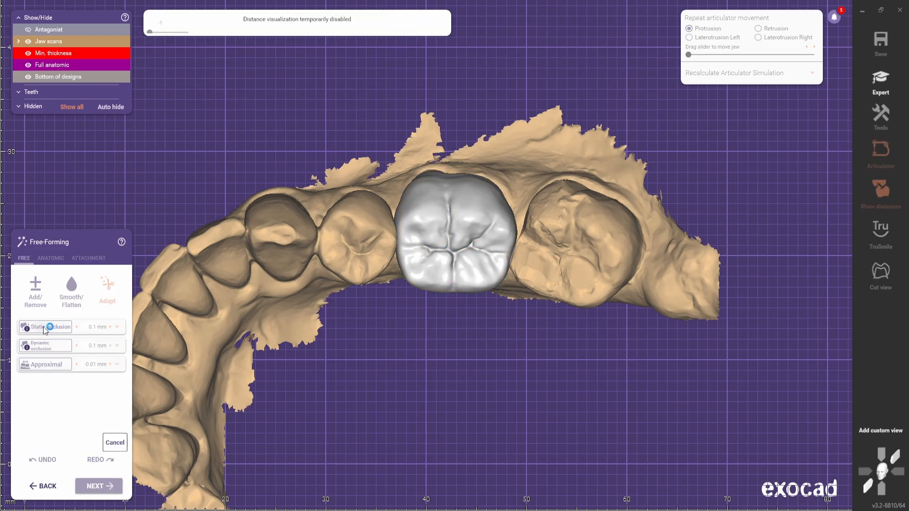
- Check the remaining occlusal contact on the crown and adapt it to the dynamic occlusion at 0.1 mm
scroll(360, 304, up, 3)
right_drag(360, 303, 353, 287)
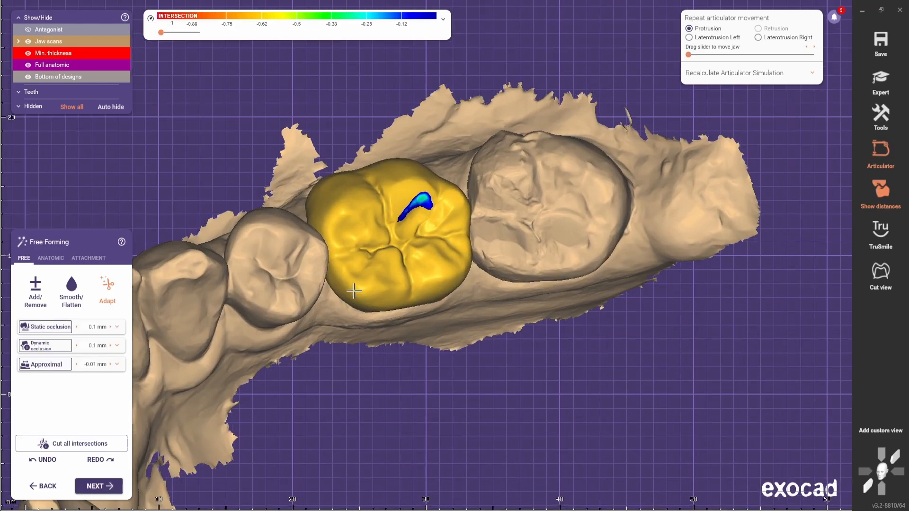
right_drag(287, 362, 255, 336)
scroll(434, 184, down, 2)
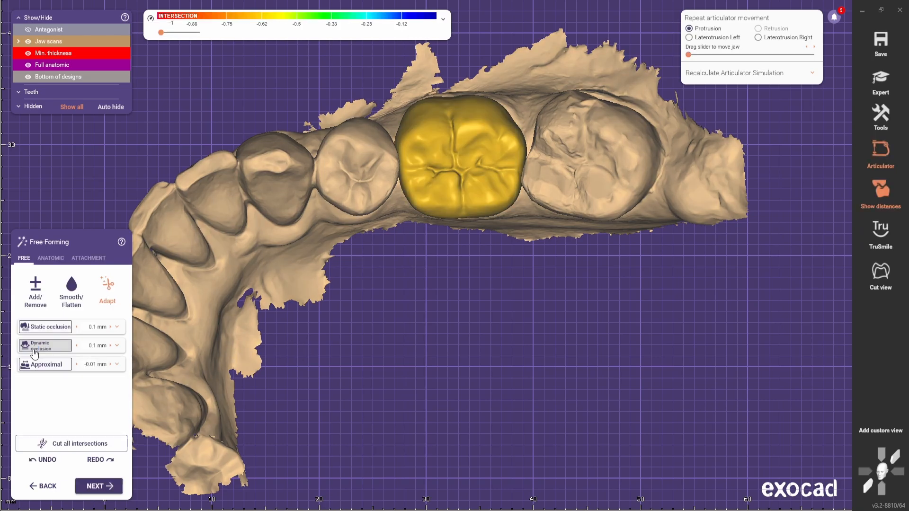
- Show the antagonist and play through the articulator's Laterotrusion Left and Laterotrusion Right movements to check the crown's clearance
right_drag(348, 228, 426, 303)
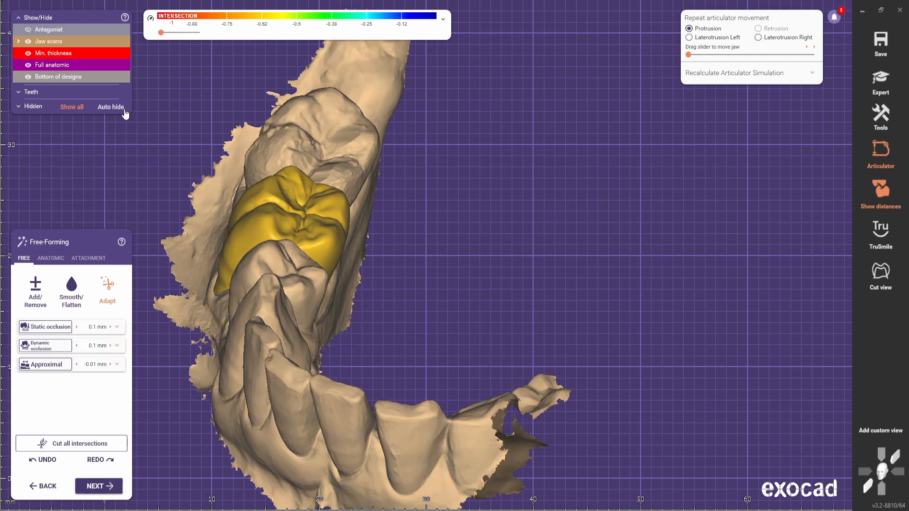
click(59, 31)
right_drag(379, 322, 403, 284)
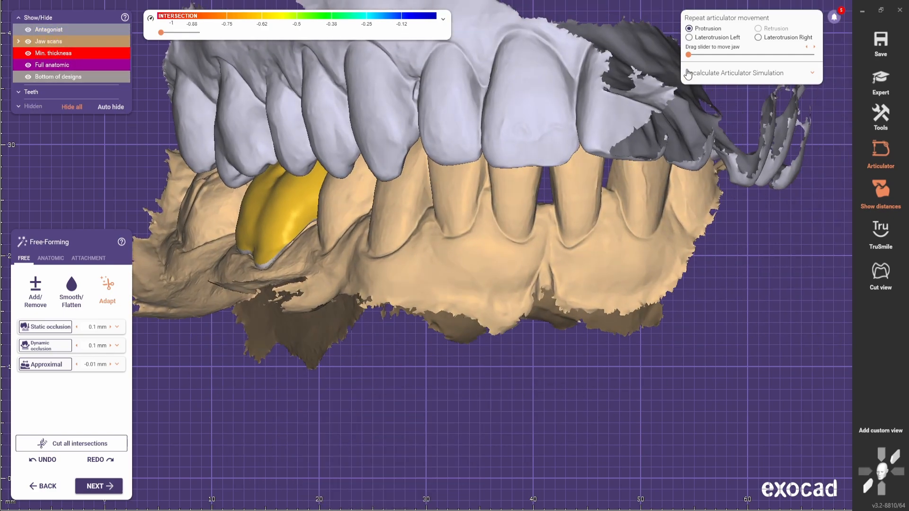
click(689, 38)
drag(688, 54, 712, 60)
right_drag(708, 286, 699, 104)
drag(718, 60, 764, 60)
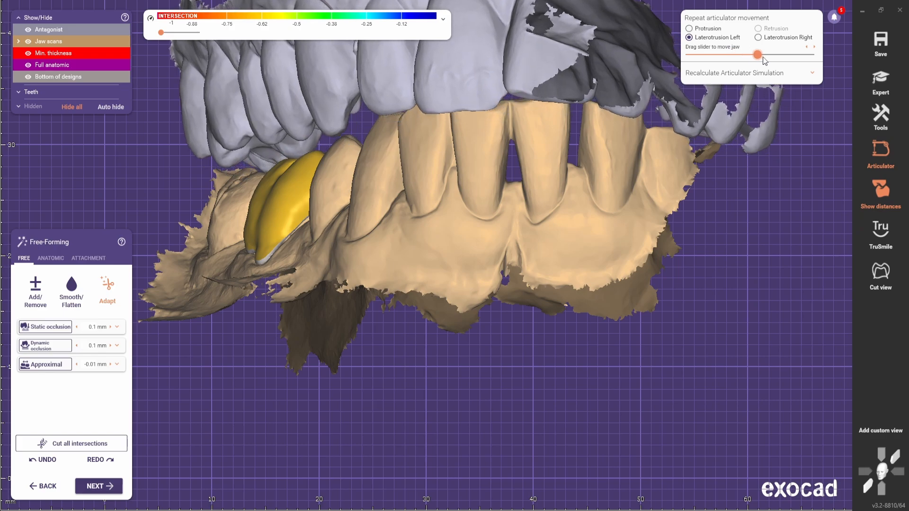
right_drag(708, 212, 569, 185)
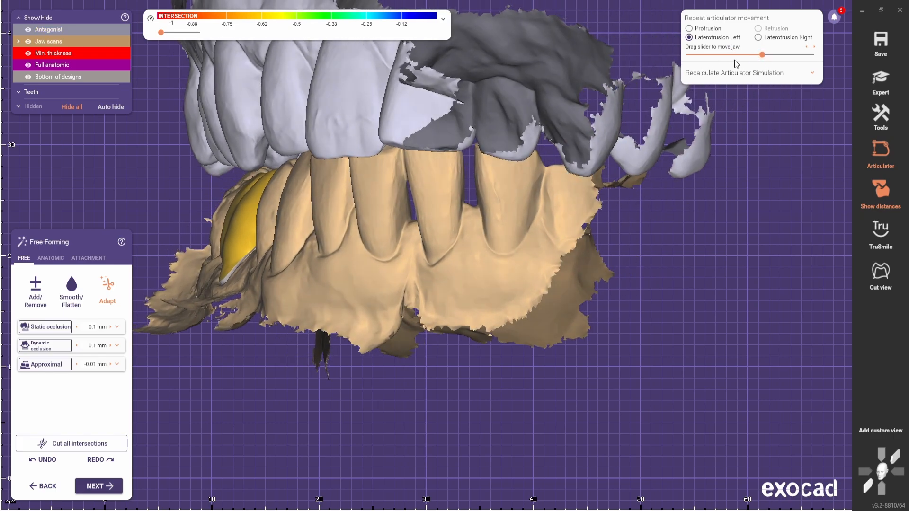
drag(763, 55, 782, 54)
right_drag(369, 258, 440, 263)
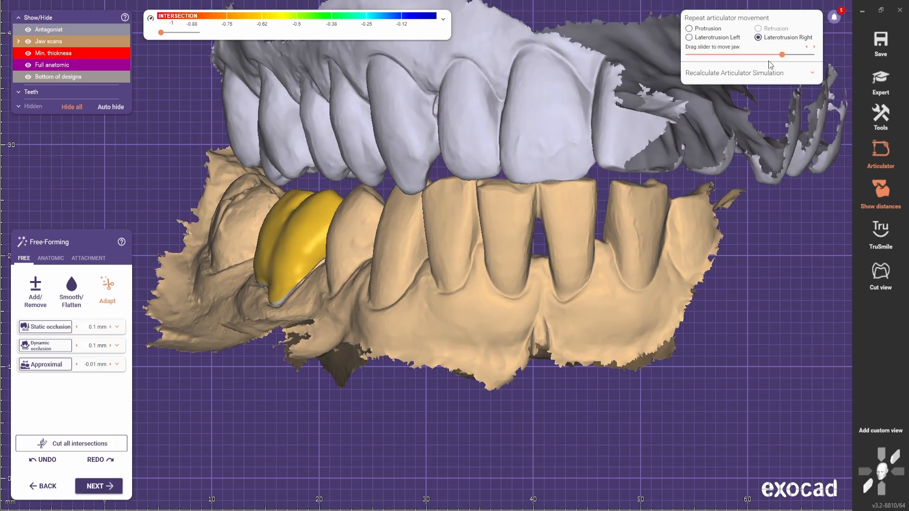
drag(776, 57, 795, 71)
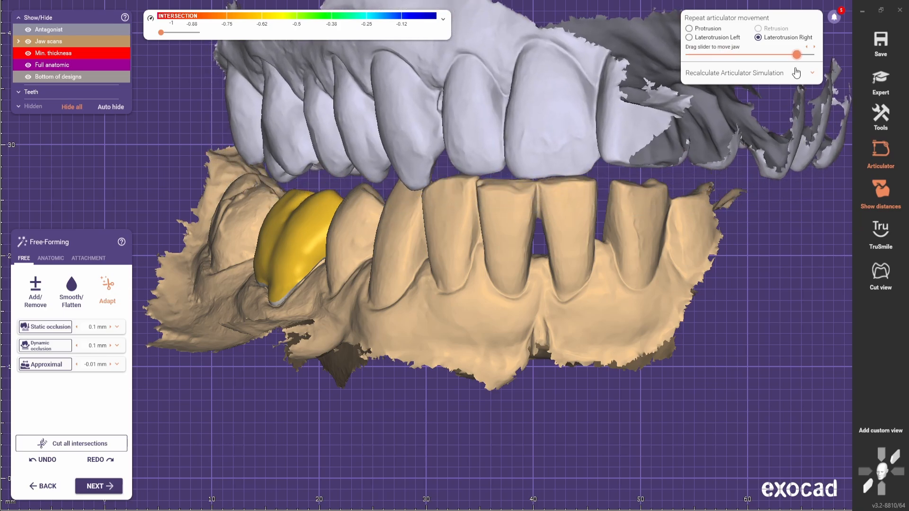
- Return the Laterotrusion Right movement to its start, hide the antagonist and display the dynamic interference contacts on the crown
right_drag(499, 158, 481, 215)
drag(796, 55, 613, 67)
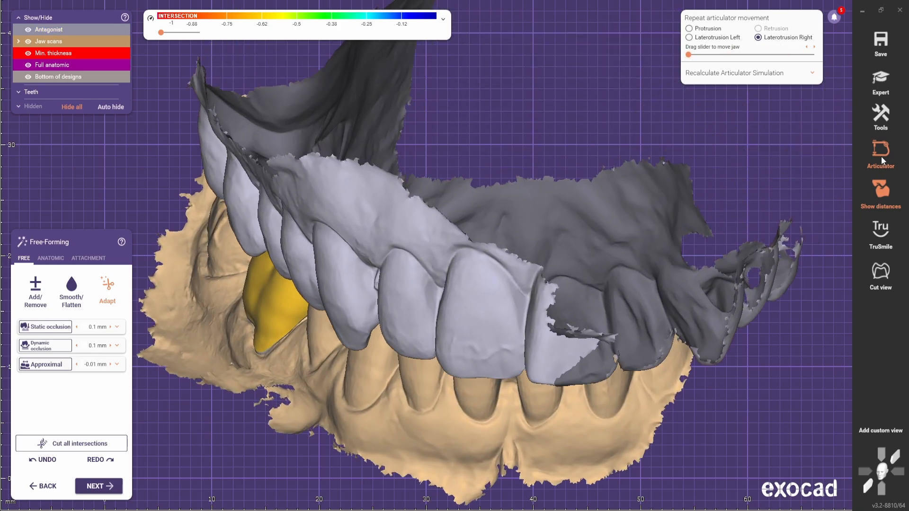
right_drag(450, 148, 425, 45)
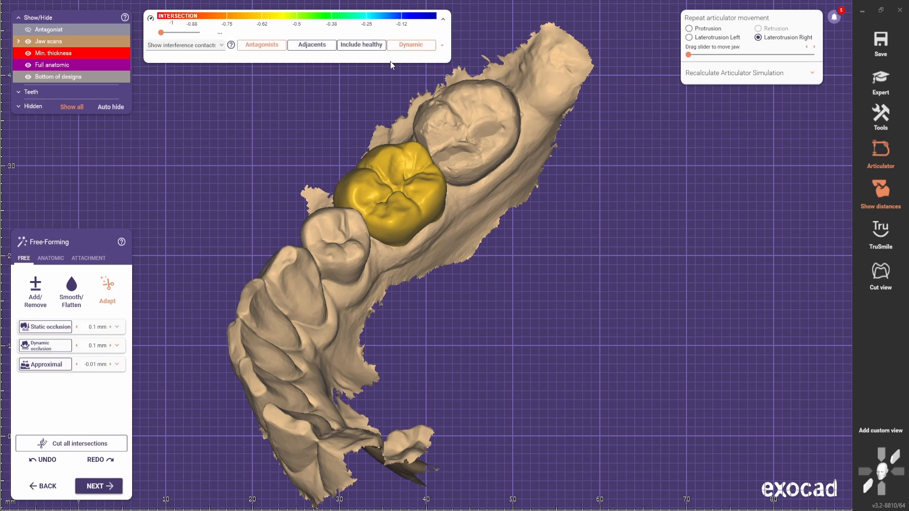
click(413, 48)
- Smooth the crown's occlusal surface with the Smooth/Flatten tool
right_drag(469, 142, 472, 207)
scroll(416, 189, up, 4)
click(71, 291)
scroll(396, 141, up, 1)
scroll(397, 188, down, 3)
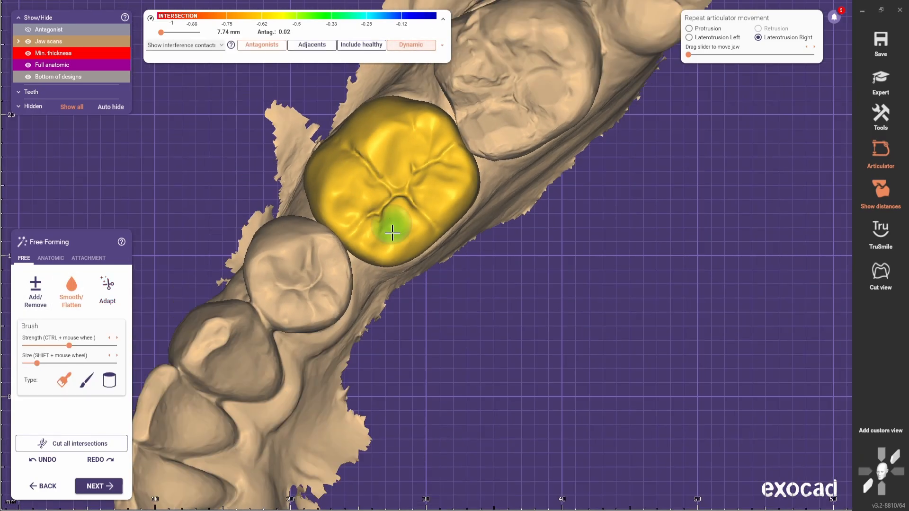
mouse_move(393, 231)
right_down()
mouse_move(233, 370)
mouse_move(317, 327)
mouse_move(309, 324)
right_up()
scroll(412, 114, up, 2)
scroll(419, 118, down, 2)
- Refine the crown's occlusal fissures with the Add/Remove tool, using the fine brush at its smallest size
click(37, 292)
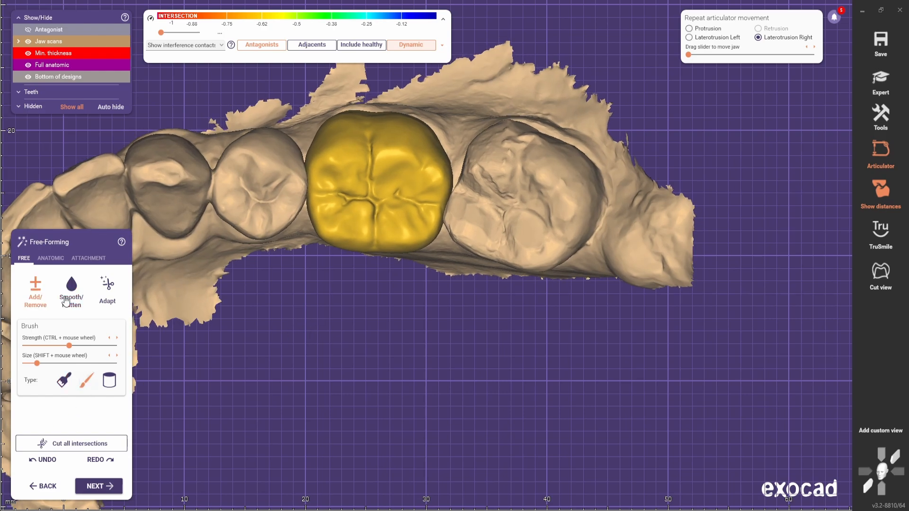
scroll(379, 207, up, 3)
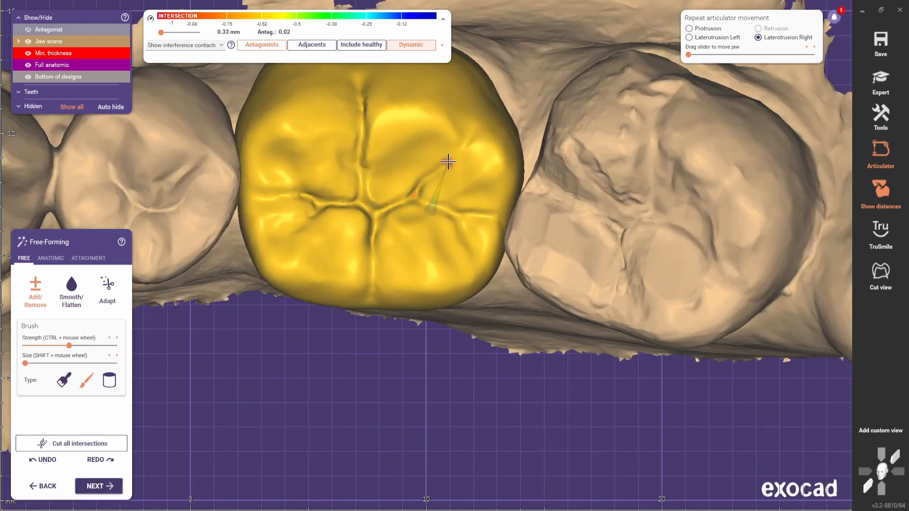
scroll(431, 205, down, 3)
- Adjust individual cusps and the central fossa of the crown with the anatomic Cusps preset
click(50, 258)
click(44, 292)
scroll(437, 212, up, 2)
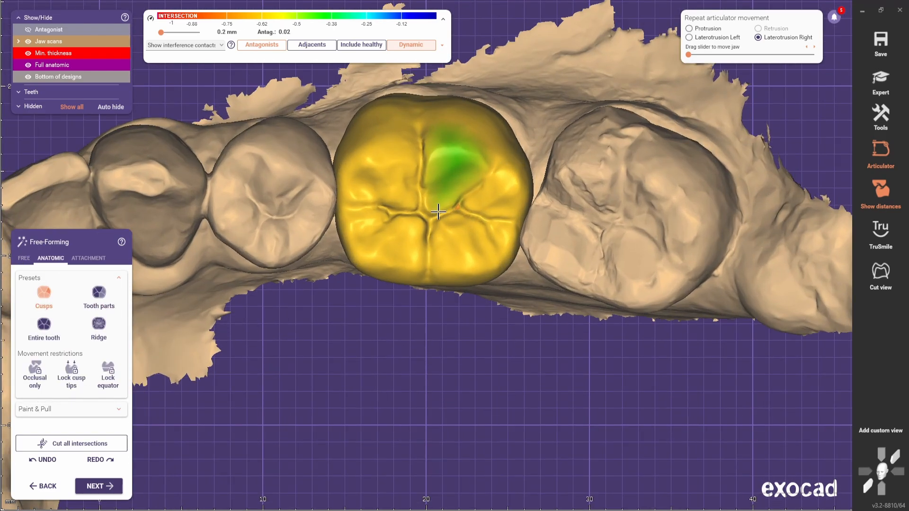
scroll(431, 218, down, 3)
scroll(454, 211, up, 2)
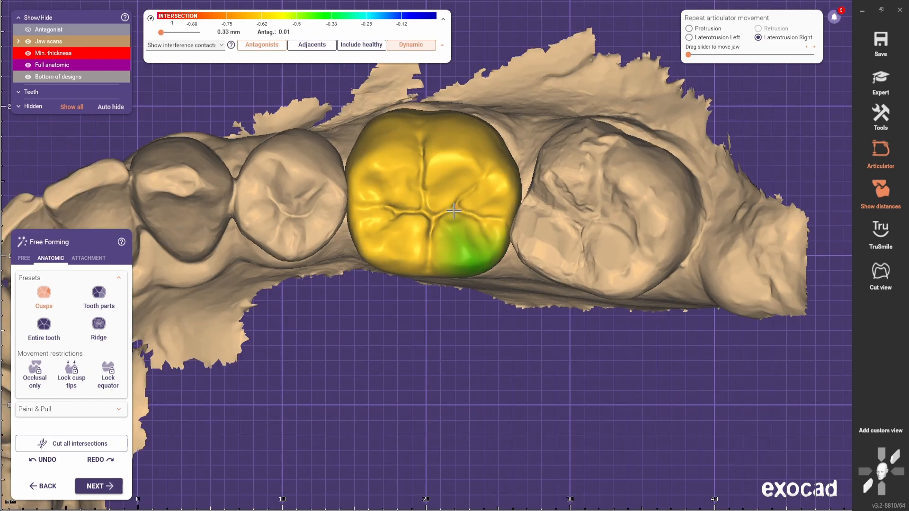
scroll(453, 209, up, 2)
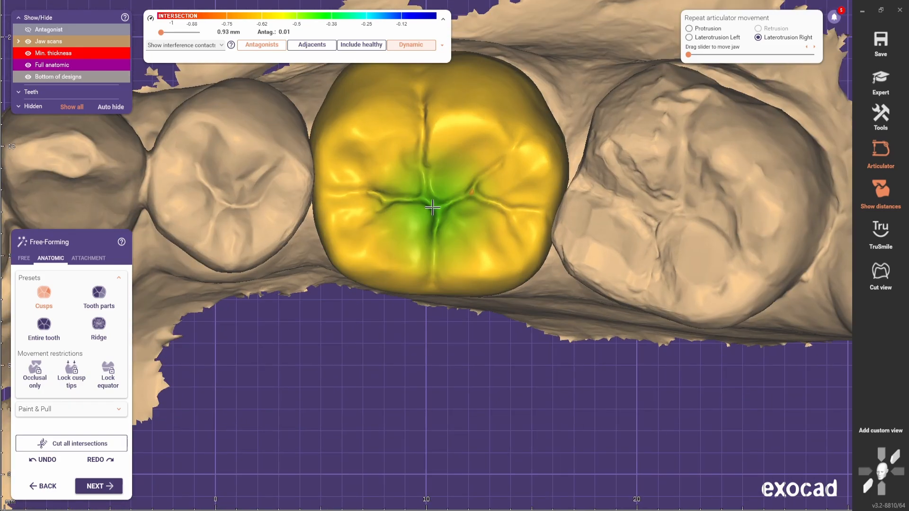
scroll(378, 255, down, 4)
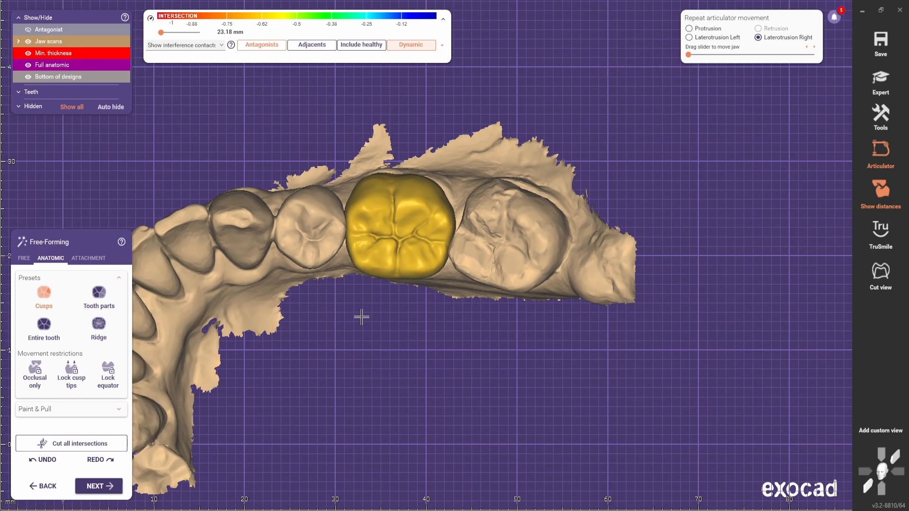
right_drag(361, 317, 320, 329)
scroll(320, 328, down, 2)
scroll(444, 232, up, 5)
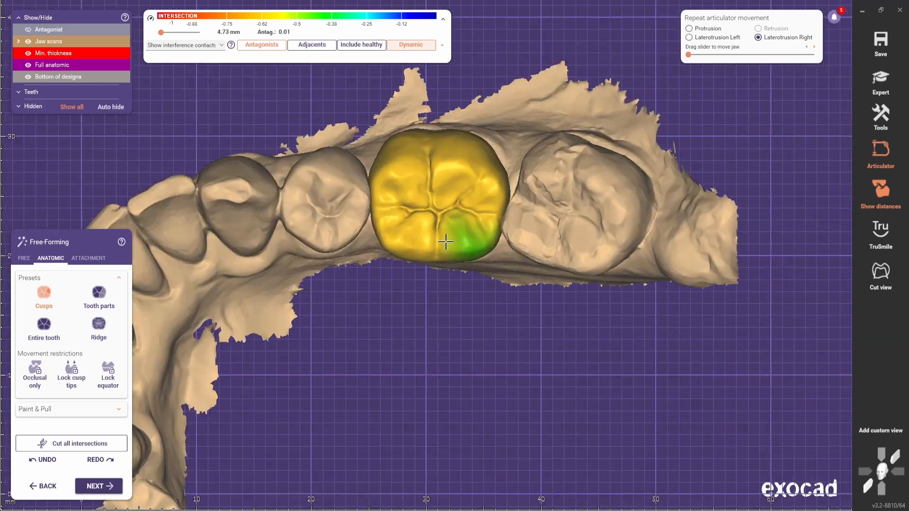
scroll(429, 217, down, 3)
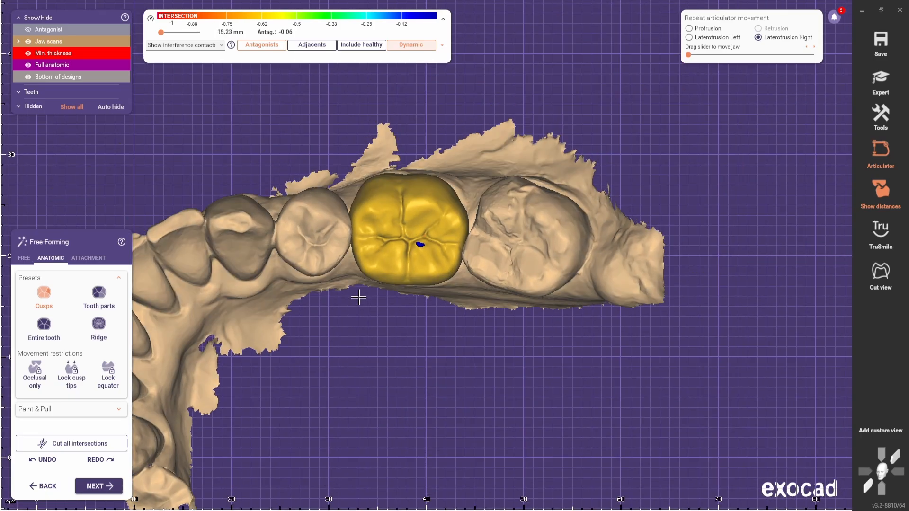
- Adapt the reshaped crown to the static occlusion again at 0.1 mm
mouse_move(359, 299)
right_down()
mouse_move(354, 265)
mouse_move(350, 298)
right_up()
click(25, 258)
click(107, 291)
click(49, 329)
- Smooth the adapted occlusal surface with the Smooth/Flatten tool, using the fine brush at a larger size
click(72, 291)
scroll(491, 219, up, 4)
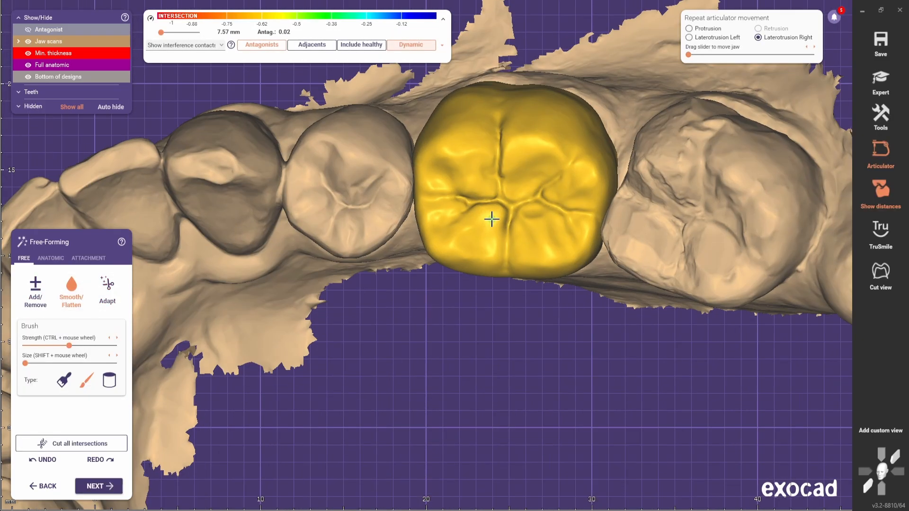
shift+scroll(491, 220, up, 5)
- Finish free-forming the crown and proceed to merge and save the restoration
scroll(478, 256, down, 3)
scroll(474, 270, down, 3)
mouse_move(475, 270)
right_down()
mouse_move(432, 246)
mouse_move(407, 265)
mouse_move(378, 268)
mouse_move(358, 323)
right_up()
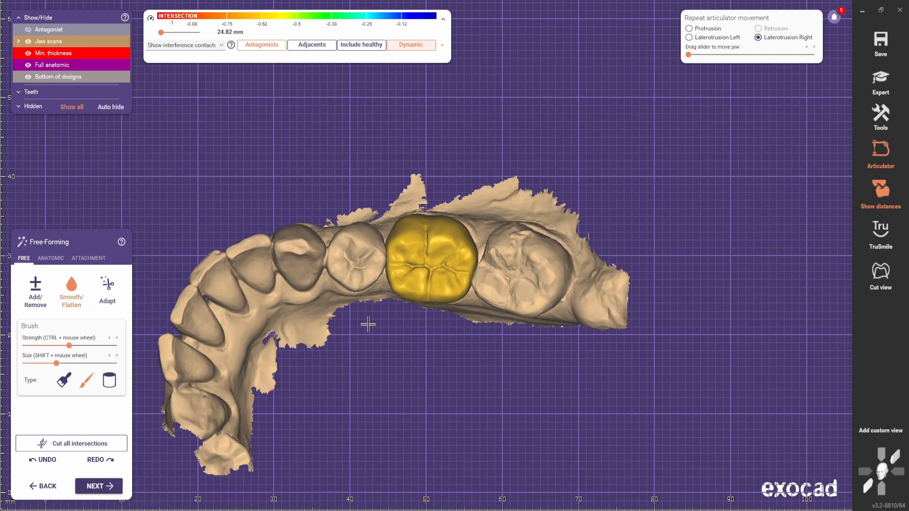
click(101, 486)
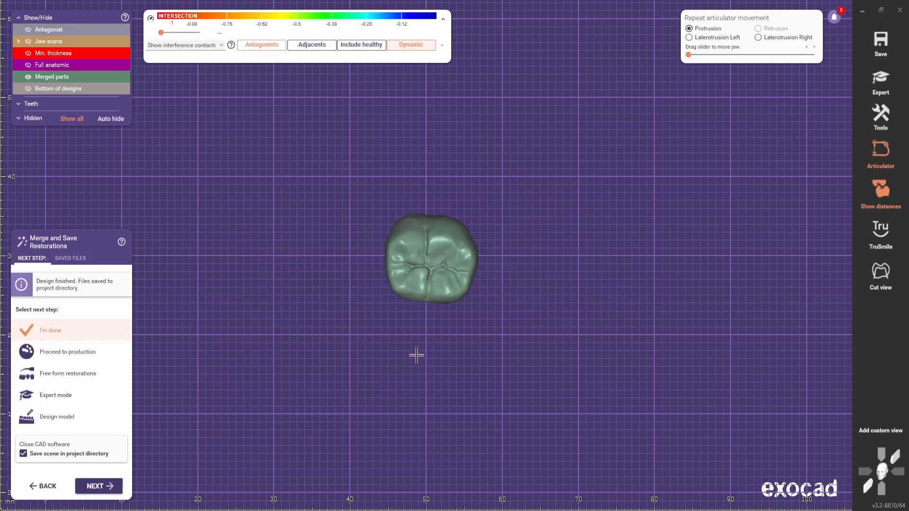